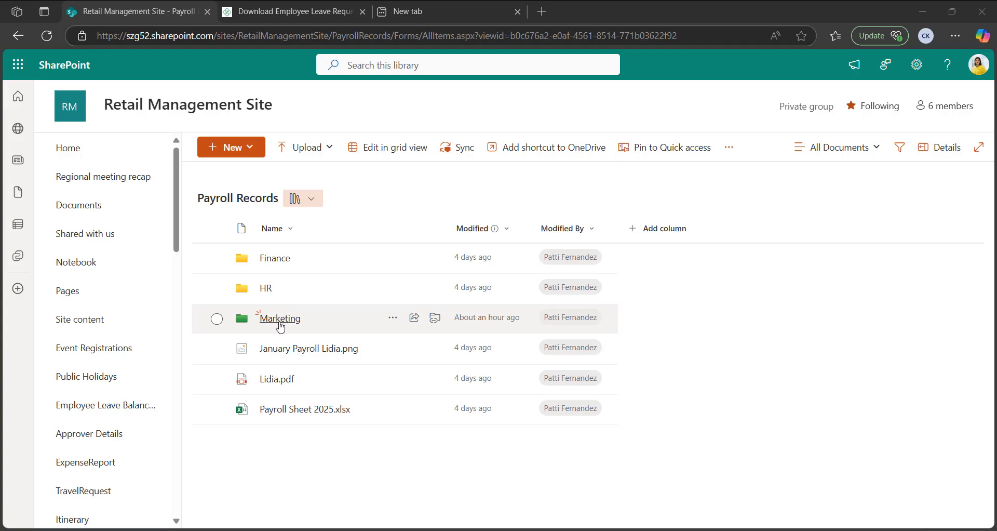
Switch to the empty browser tab and open the Power Automate site at make.powerautomate.com
left_click(409, 13)
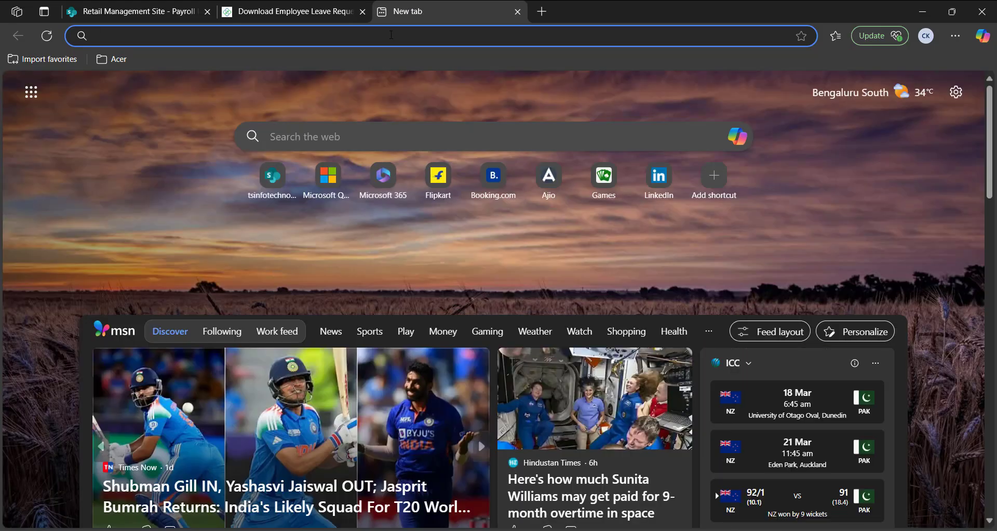
left_click(392, 36)
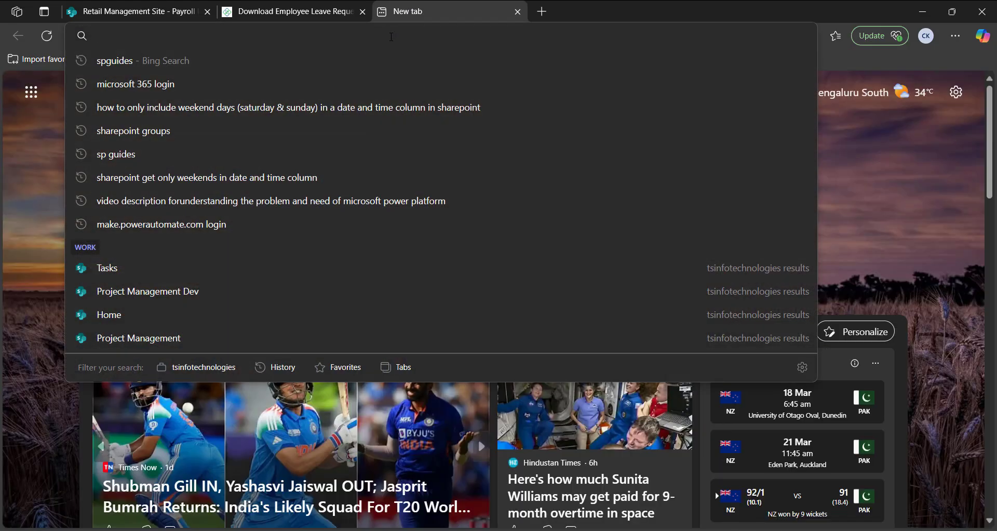
type("make.po")
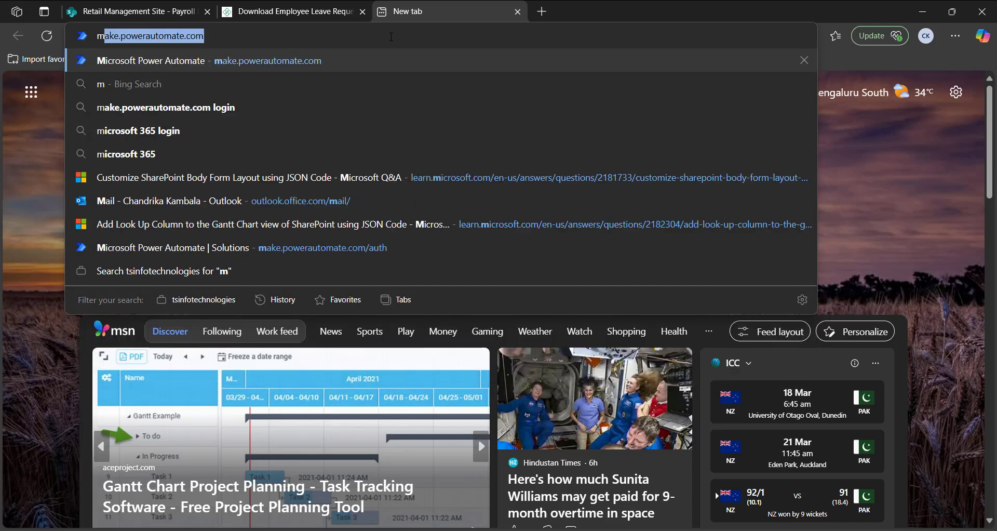
type("wer")
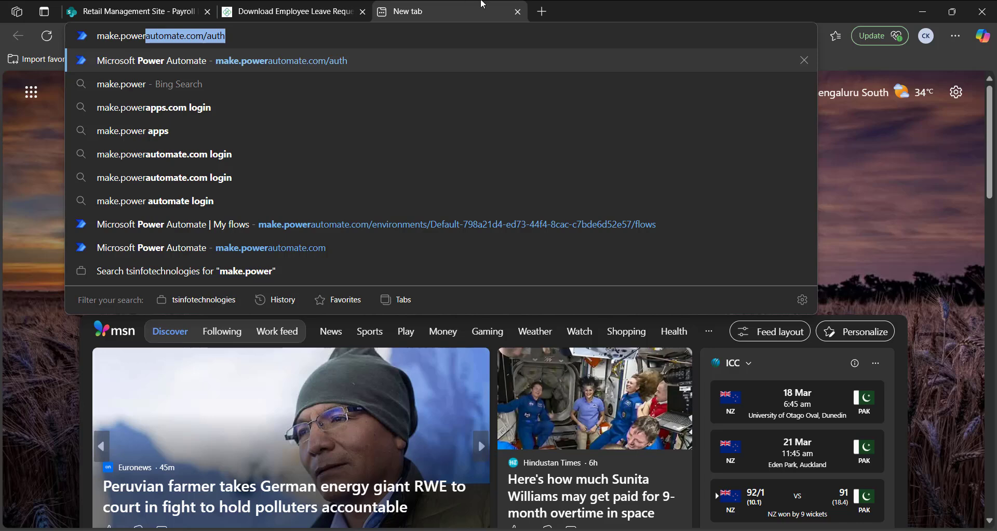
type("automate.com/")
key("BackSpace")
key("BackSpace")
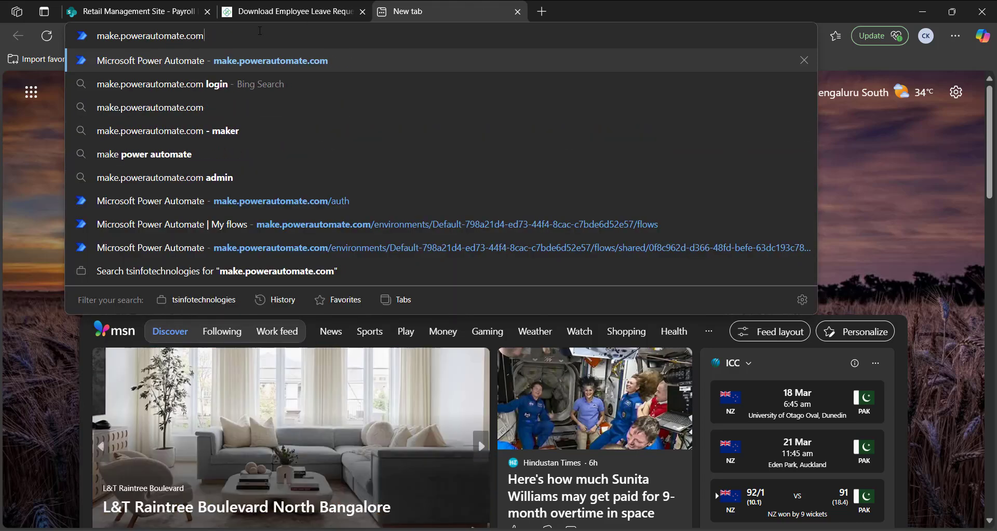
key("Return")
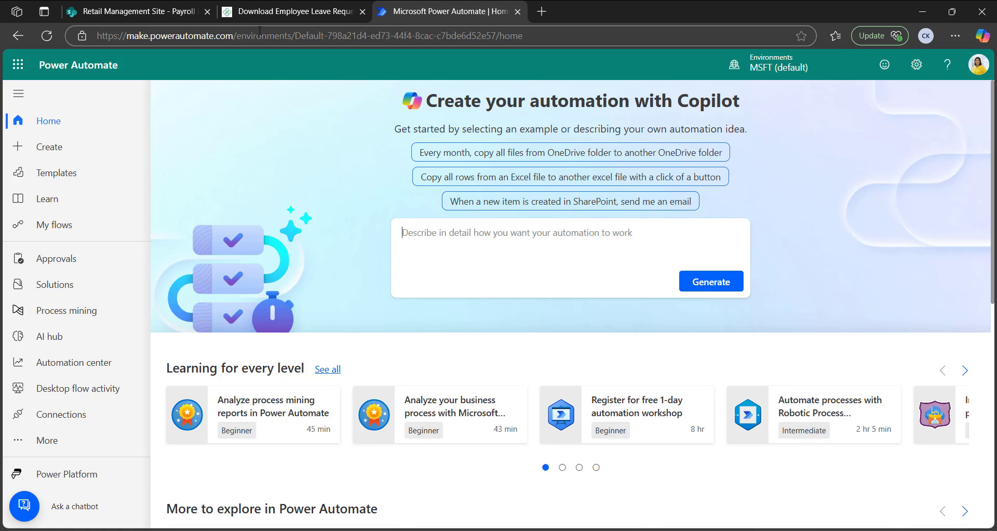
Create an unnamed instant cloud flow that uses the "Manually trigger a flow" trigger
left_click(58, 150)
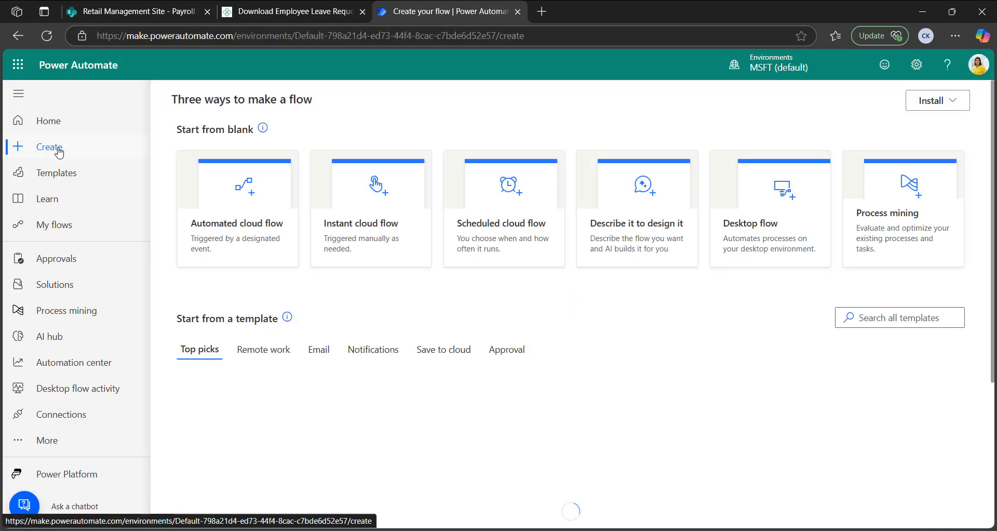
left_click(353, 226)
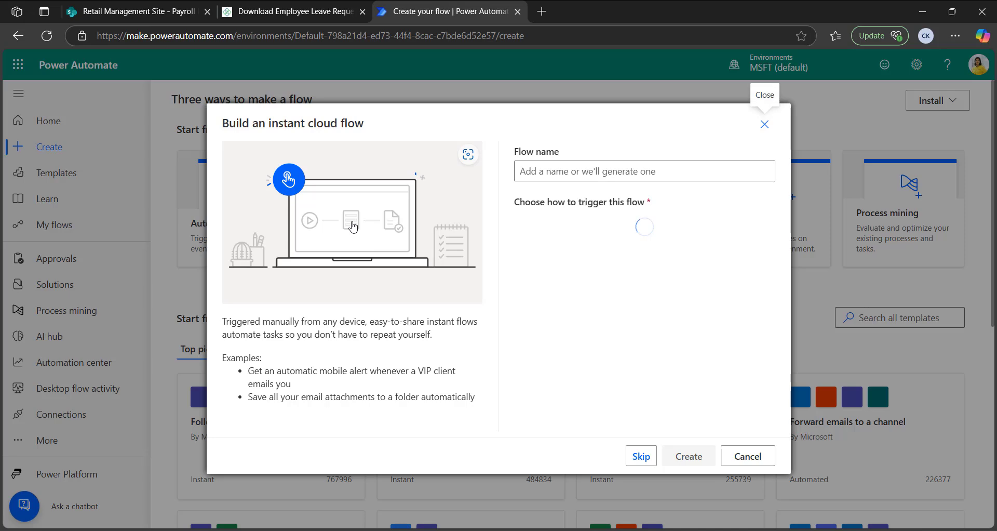
left_click(644, 235)
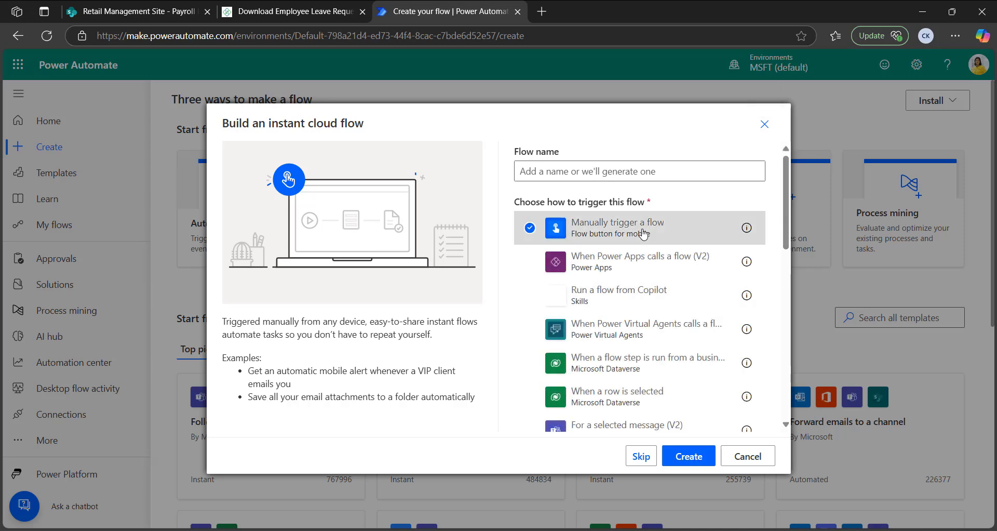
left_click(691, 458)
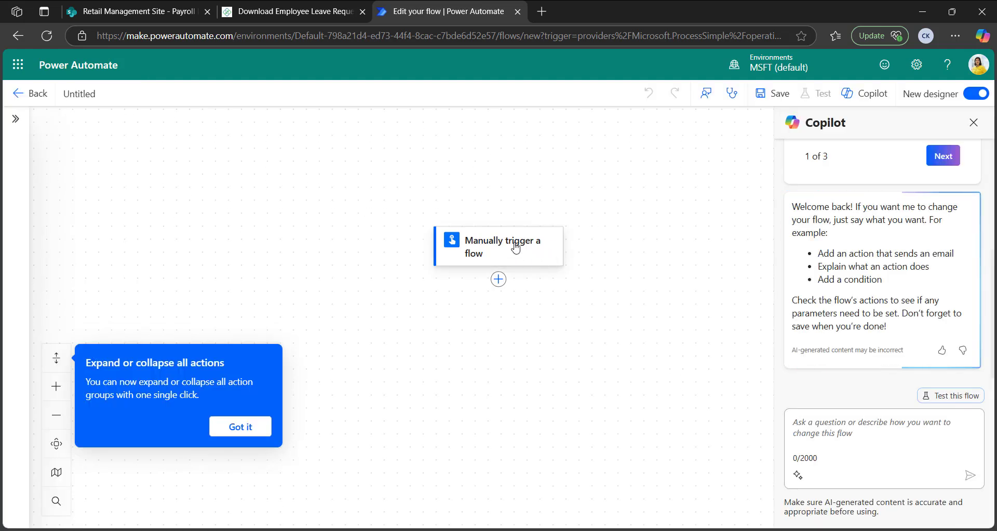
Add the SharePoint "Get folder metadata" action after the manual trigger
left_click(497, 279)
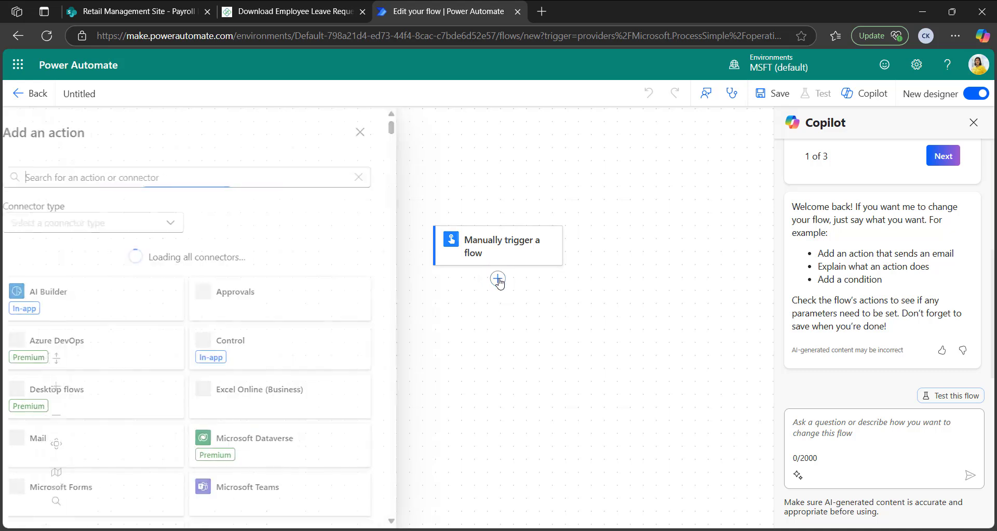
type("get folder")
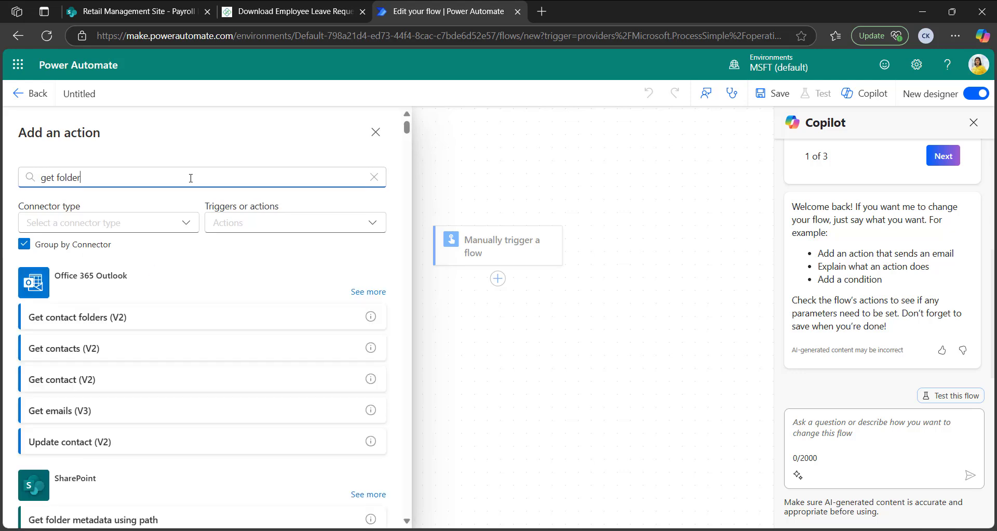
scroll(84, 317, "down", 3)
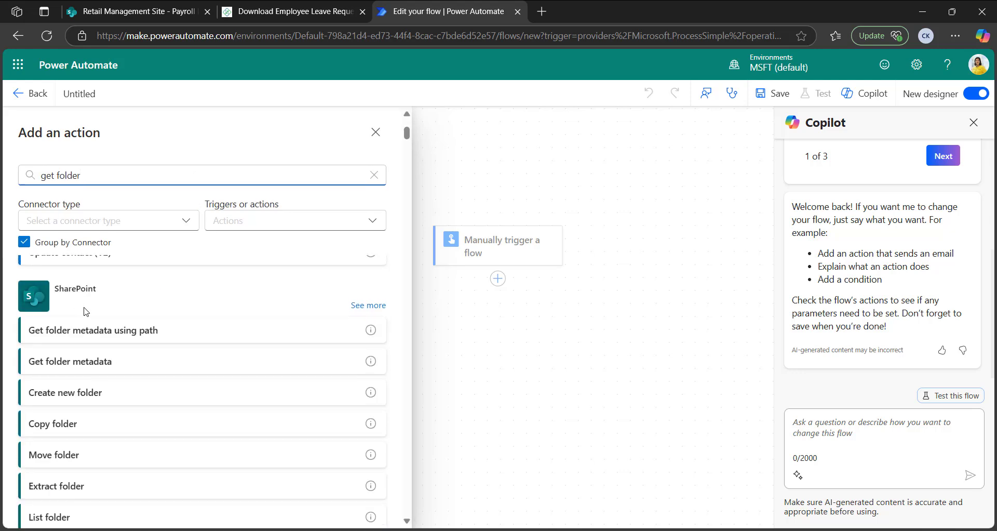
scroll(86, 312, "up", 1)
scroll(68, 384, "down", 1)
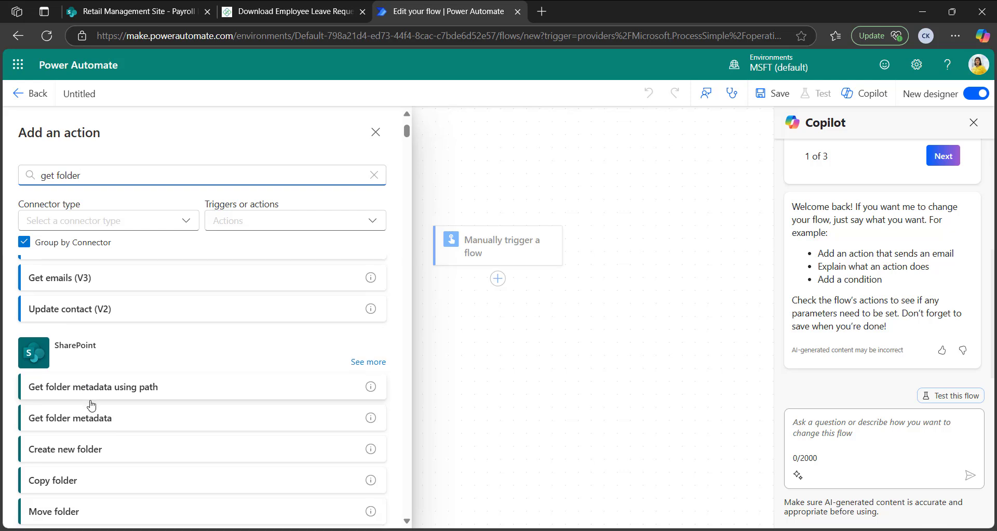
left_click(96, 364)
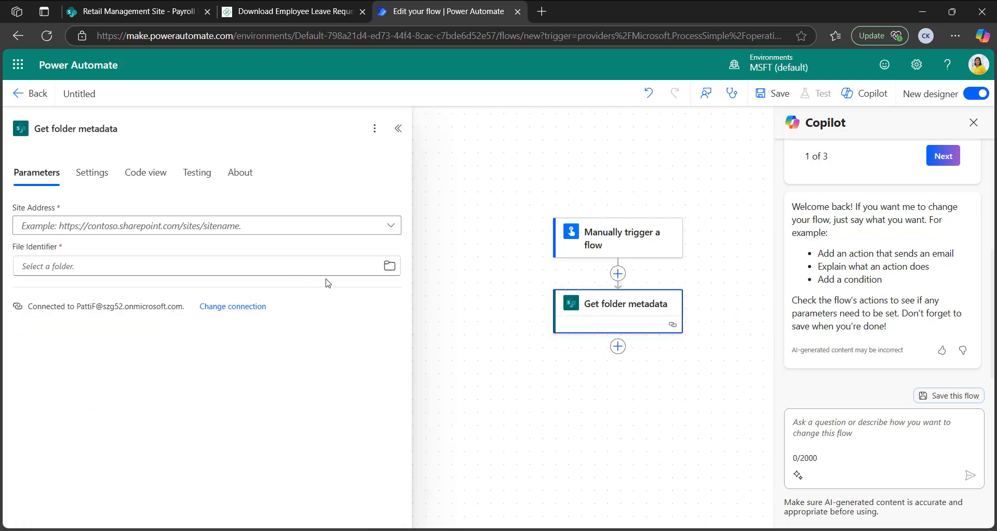
Set the Get folder metadata action's site address to Retail Management Site and its file identifier to /PayrollRecords/Marketing
left_click(390, 224)
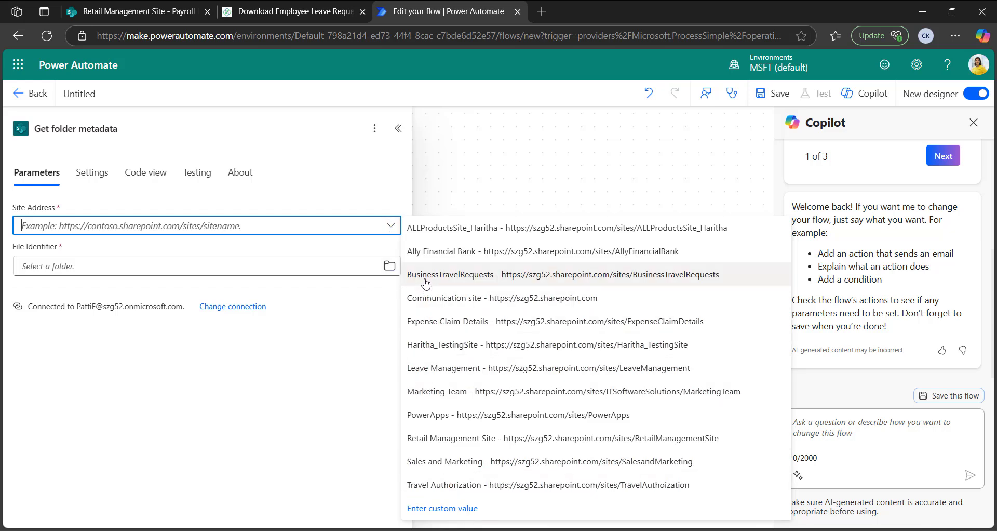
left_click(429, 437)
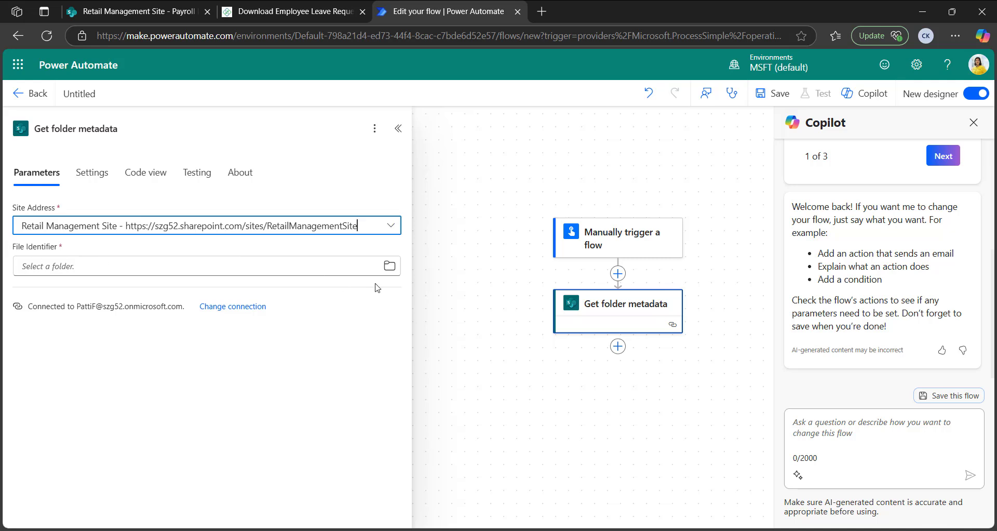
left_click(391, 273)
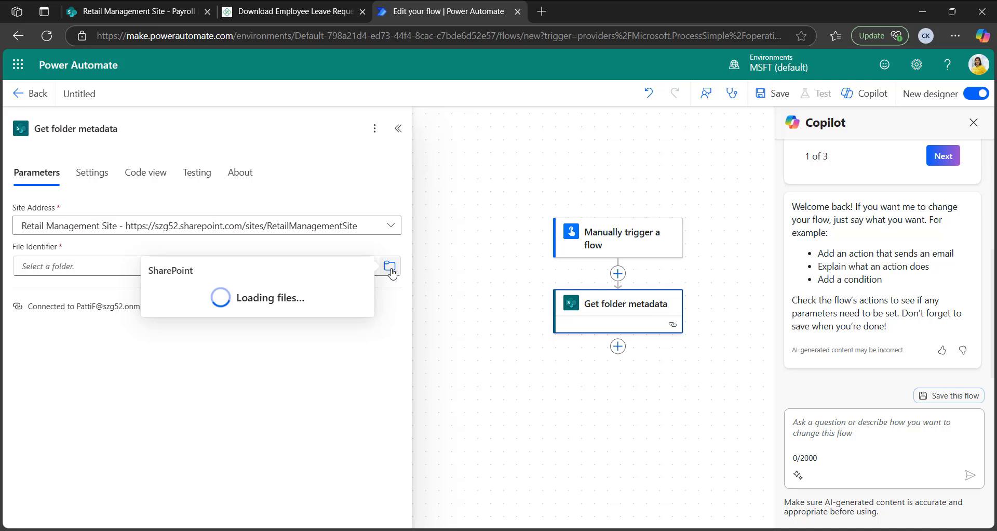
scroll(203, 464, "down", 4)
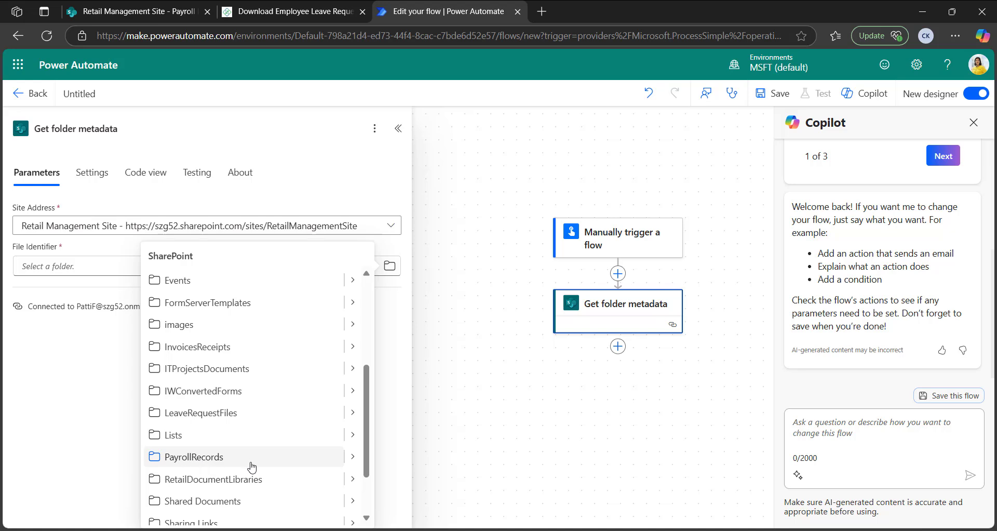
left_click(352, 457)
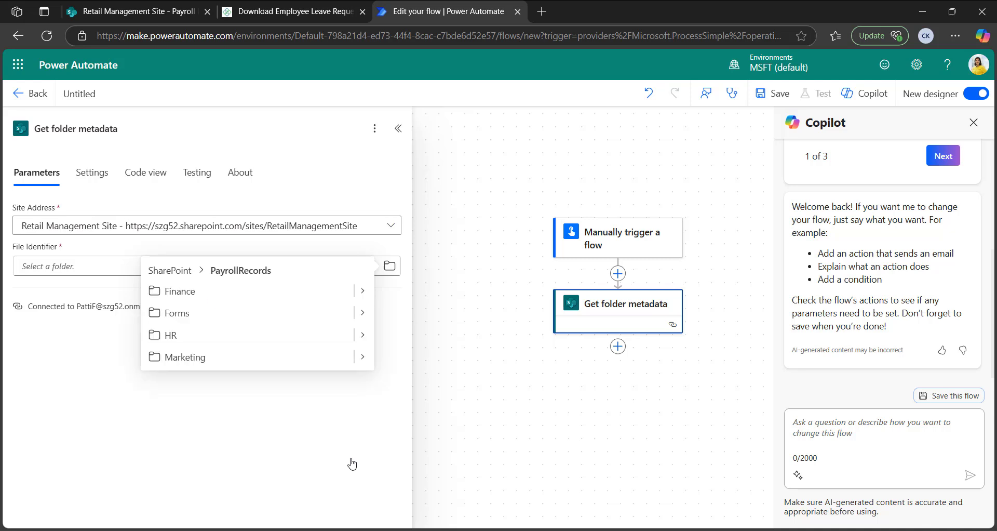
left_click(195, 358)
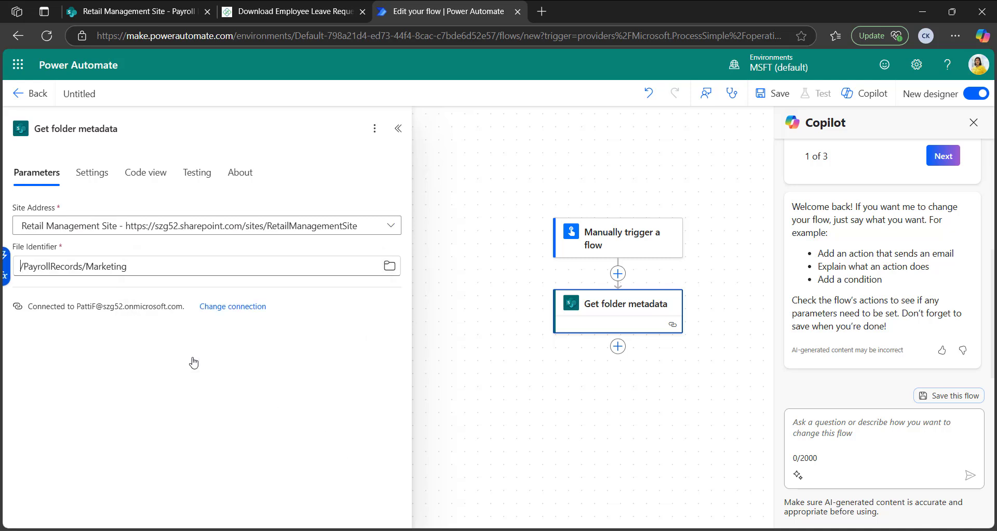
Add a SharePoint "Delete item" action after Get folder metadata and set its site address to Retail Management Site
left_click(617, 346)
type("delete")
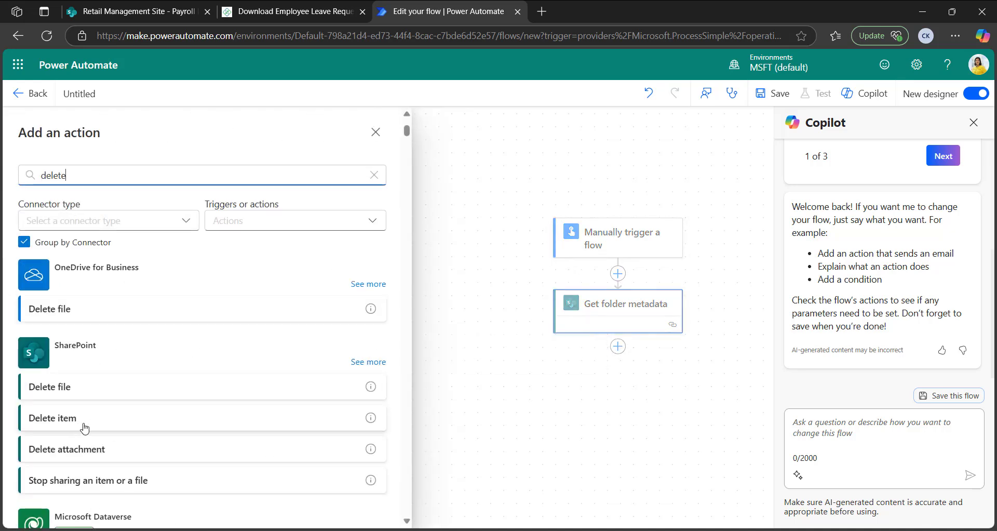
left_click(86, 425)
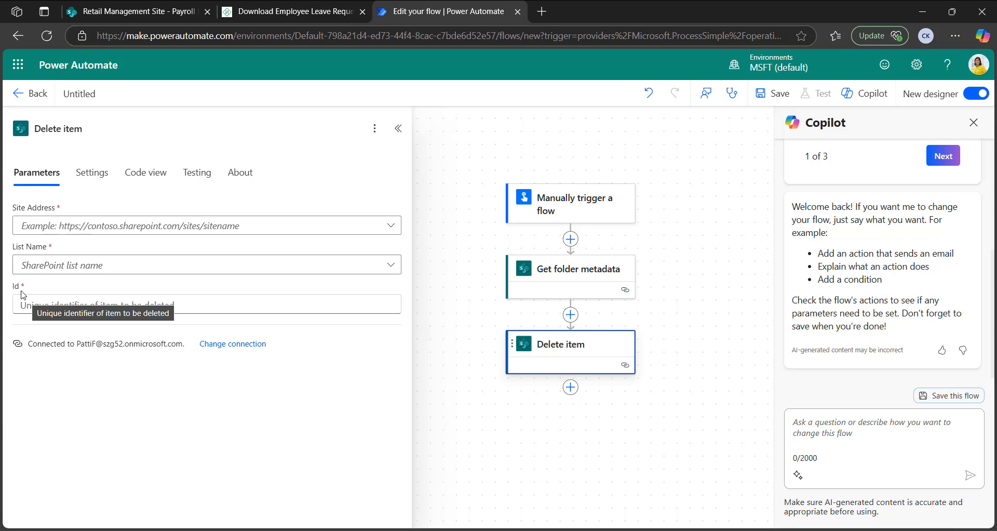
left_click(390, 225)
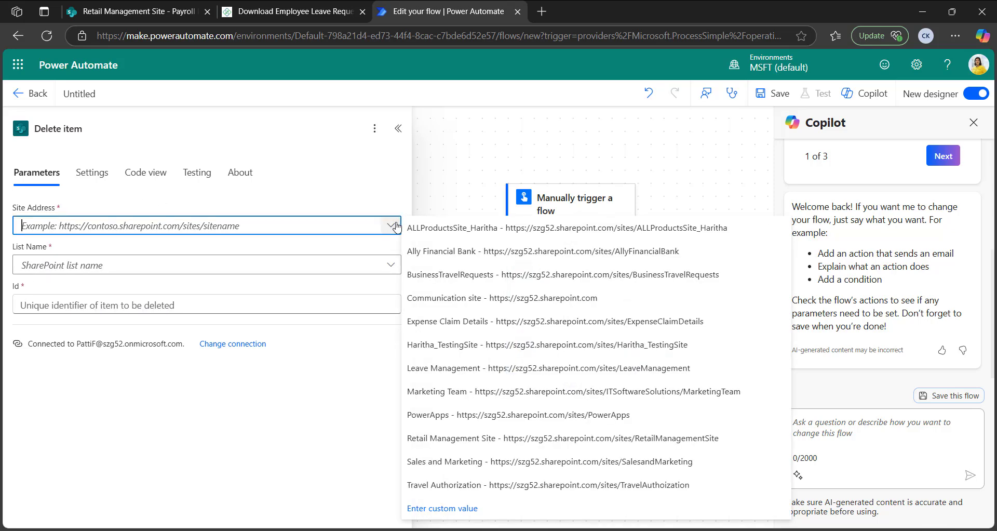
left_click(435, 440)
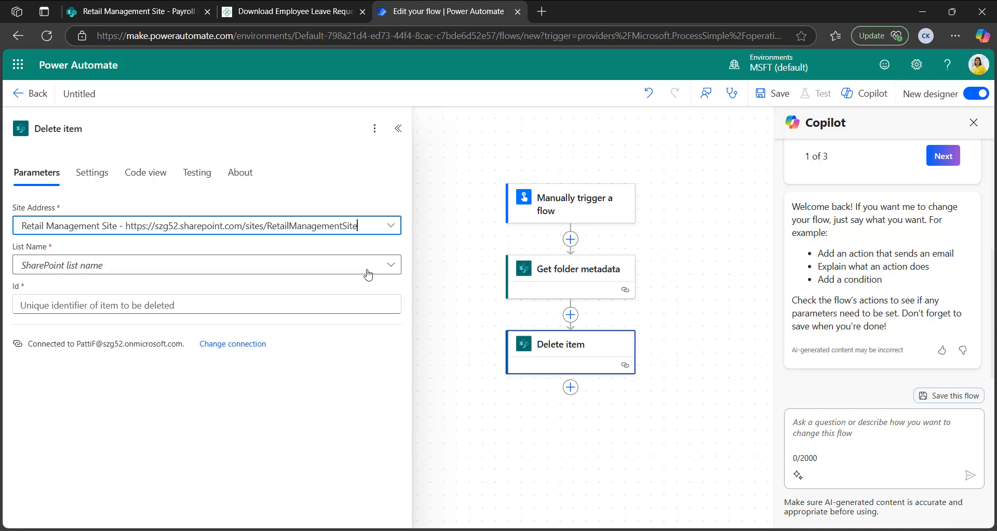
Enter Payroll Records as a custom list name in the Delete item action and check it against the SharePoint library's title
left_click(392, 265)
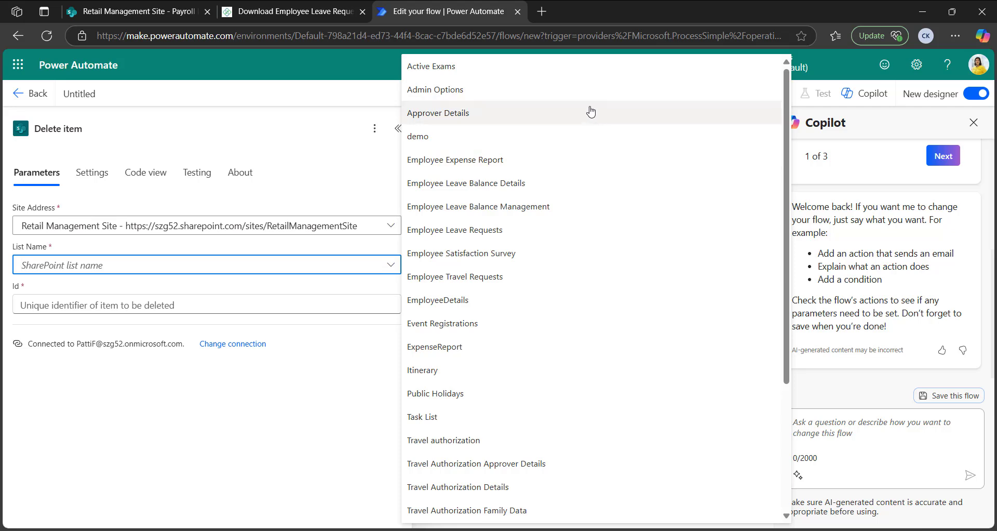
scroll(597, 104, "down", 2)
scroll(463, 83, "up", 2)
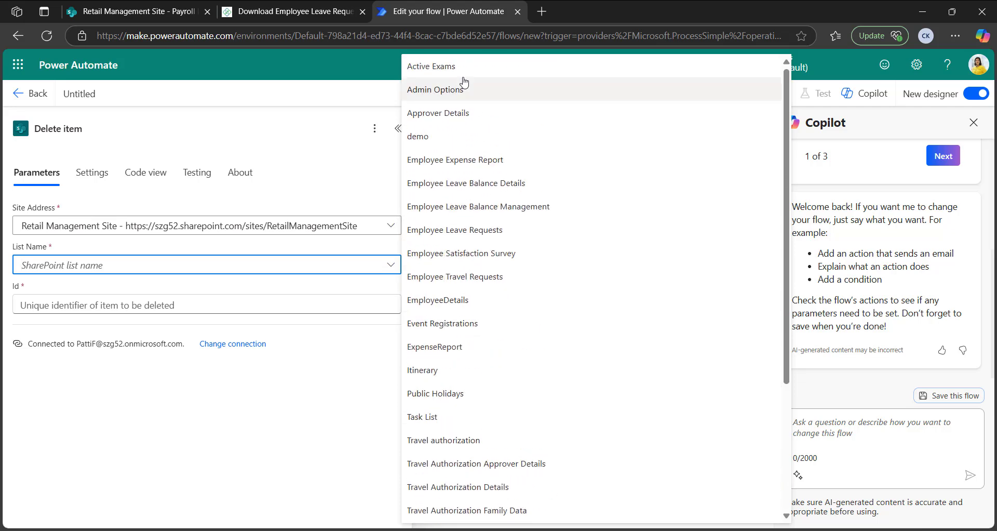
scroll(494, 484, "down", 3)
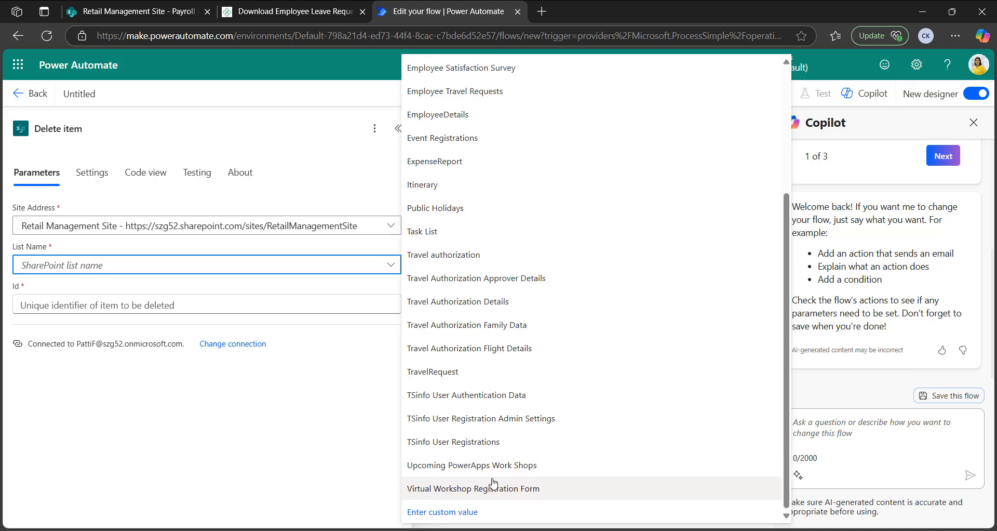
left_click(440, 513)
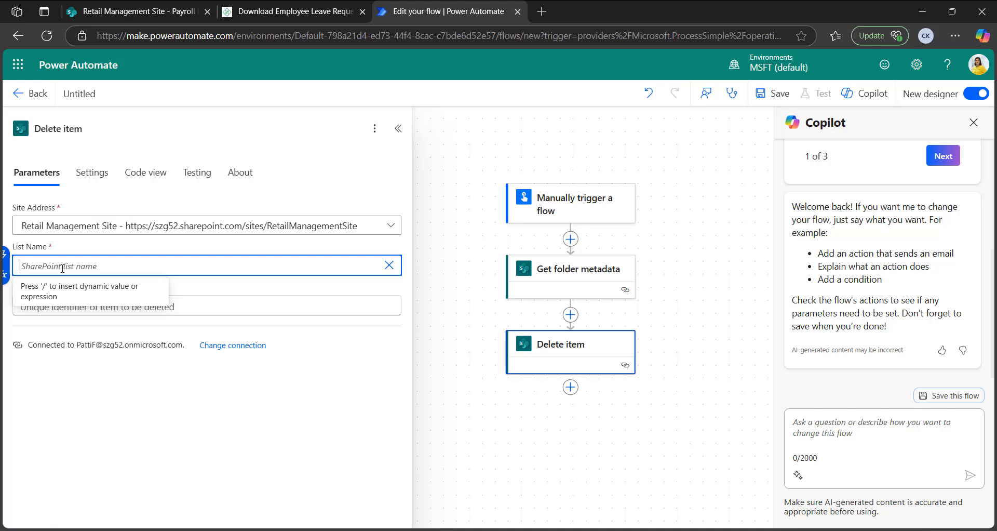
key("Caps_Lock")
type("Payroll")
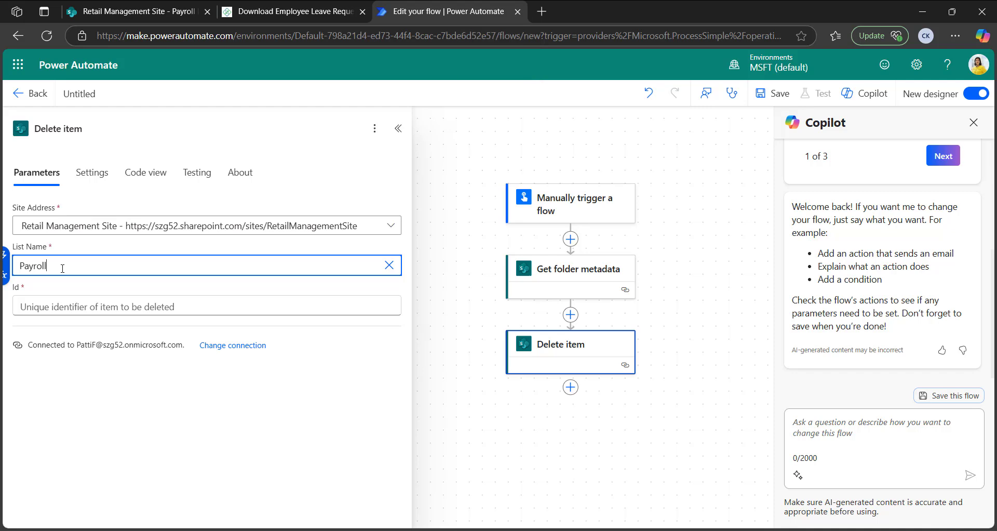
key("Caps_Lock")
type("R")
key("Caps_Lock")
type("eqo")
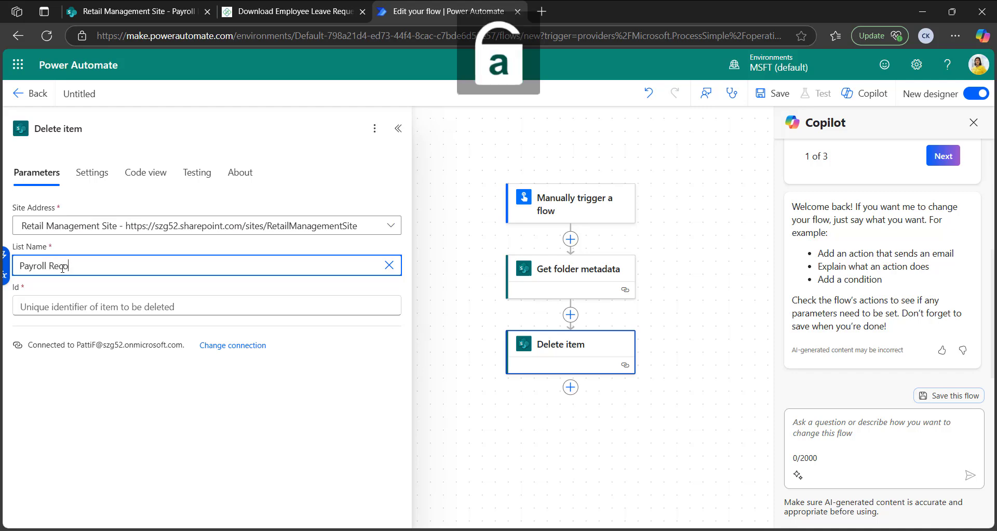
type("rds")
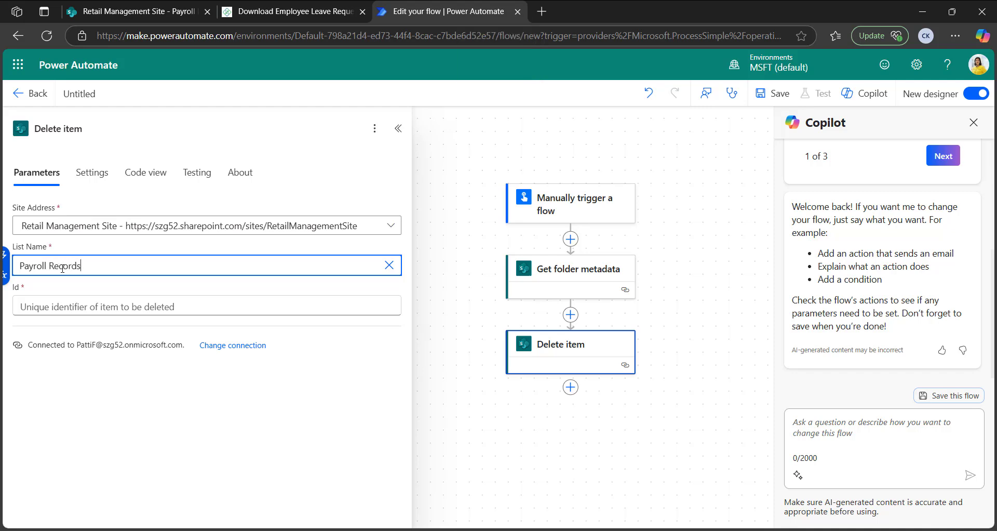
left_click(145, 11)
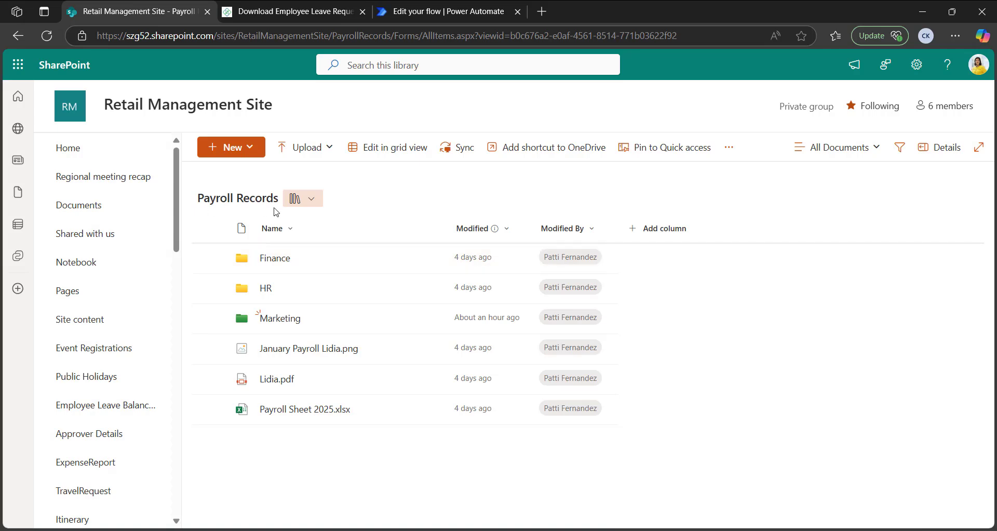
left_click(444, 11)
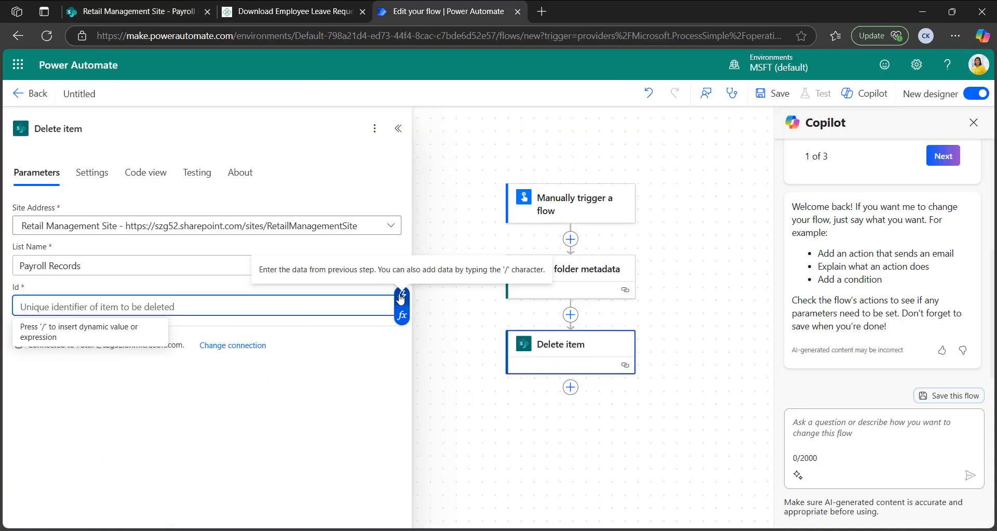
Set the Delete item action's Id to body/ItemId from Get folder metadata and save the flow
left_click(402, 301)
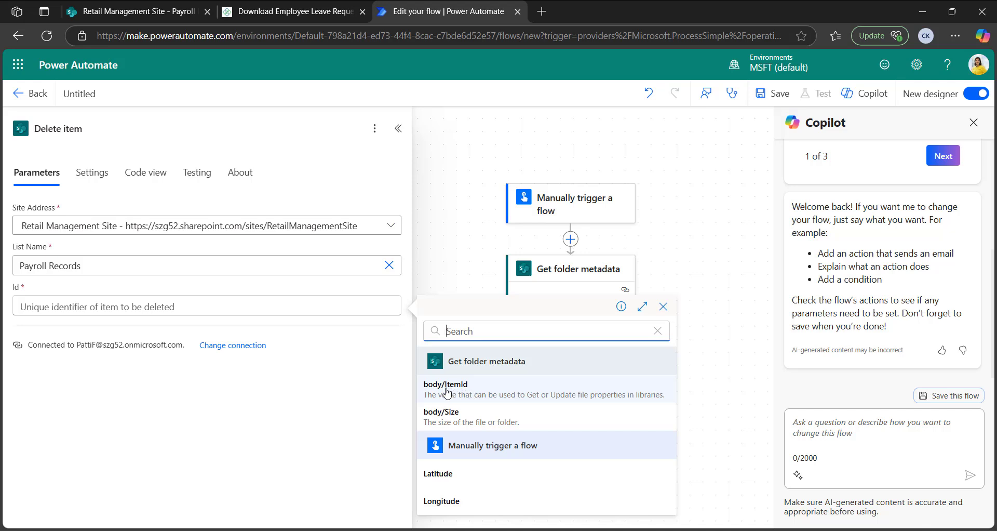
left_click(474, 396)
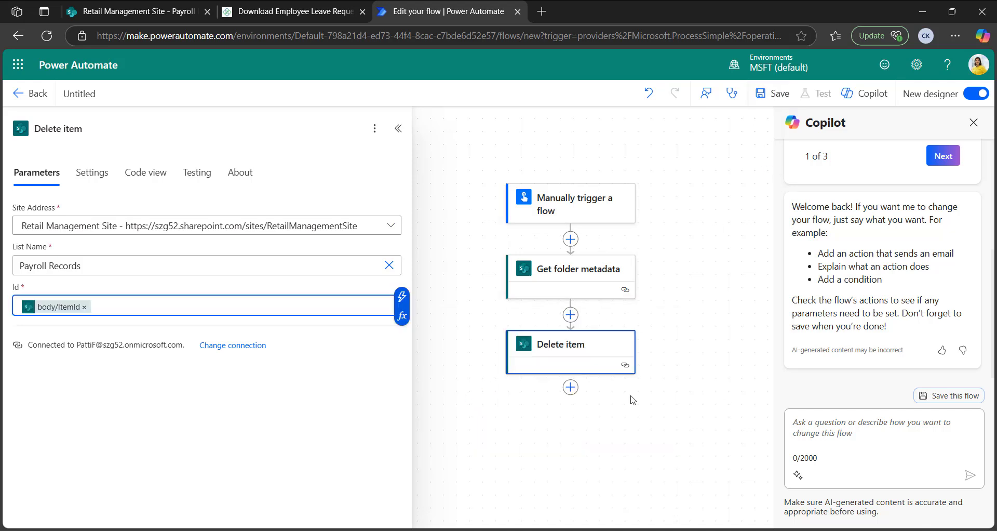
left_click(780, 95)
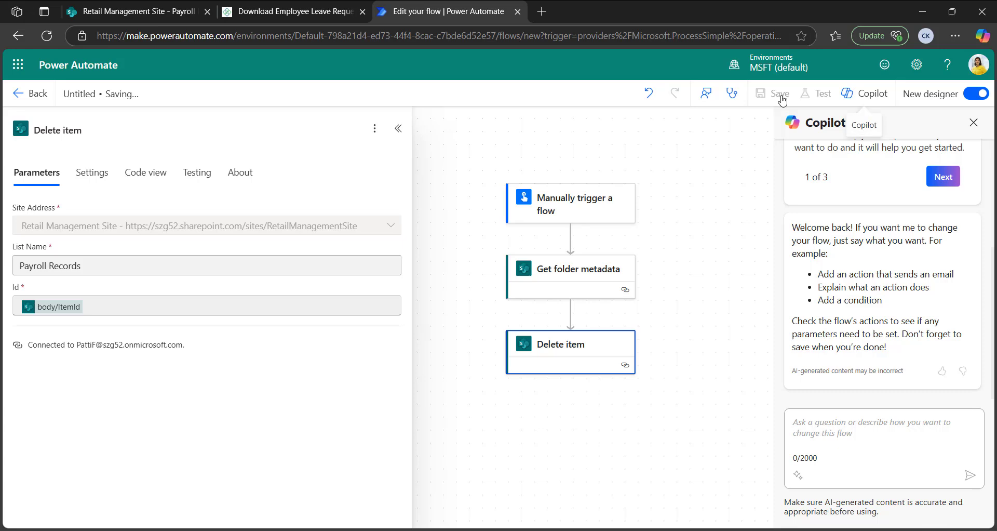
Test the saved flow manually, continuing with the existing SharePoint connection and running it
left_click(821, 95)
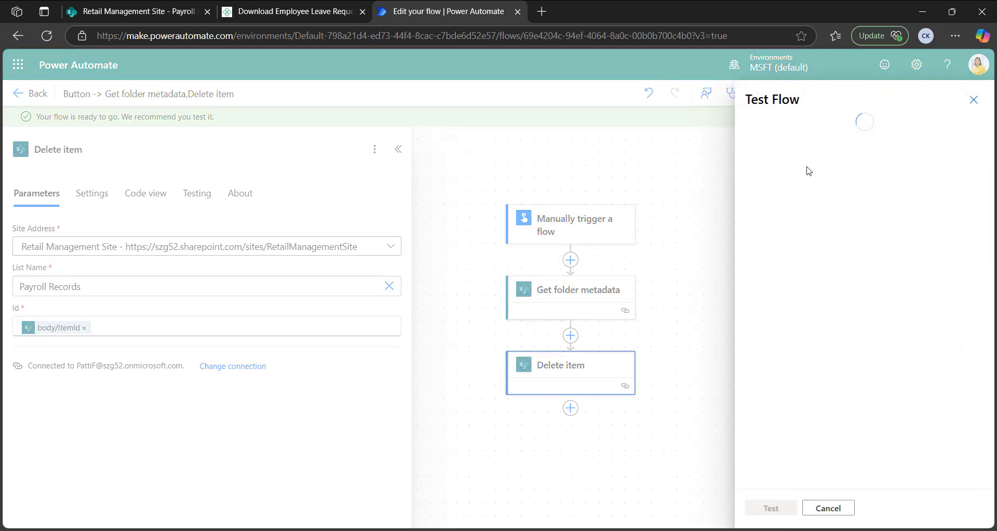
left_click(780, 129)
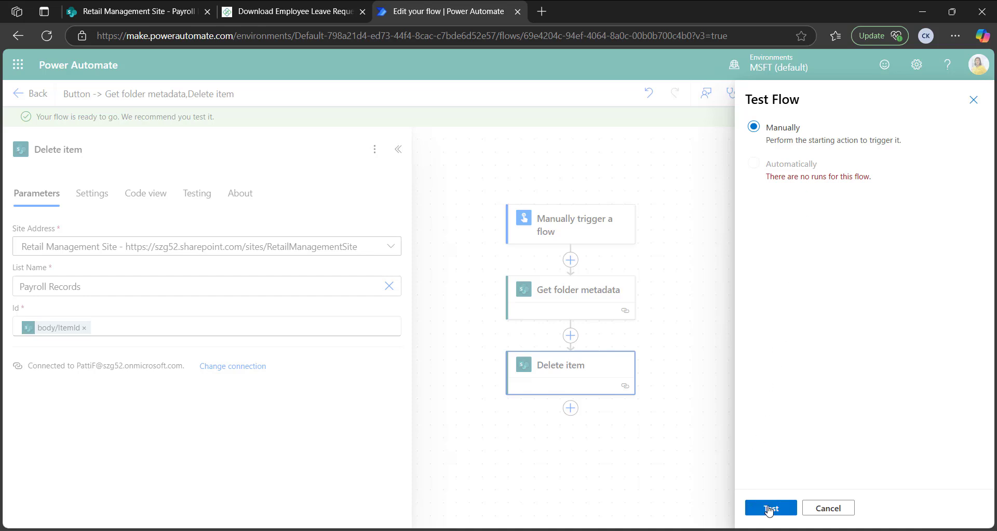
left_click(769, 508)
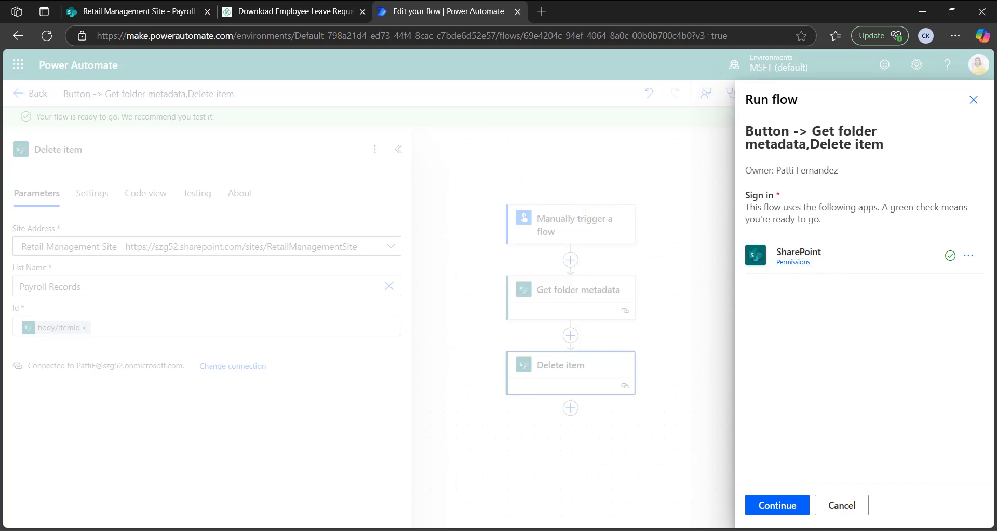
left_click(779, 508)
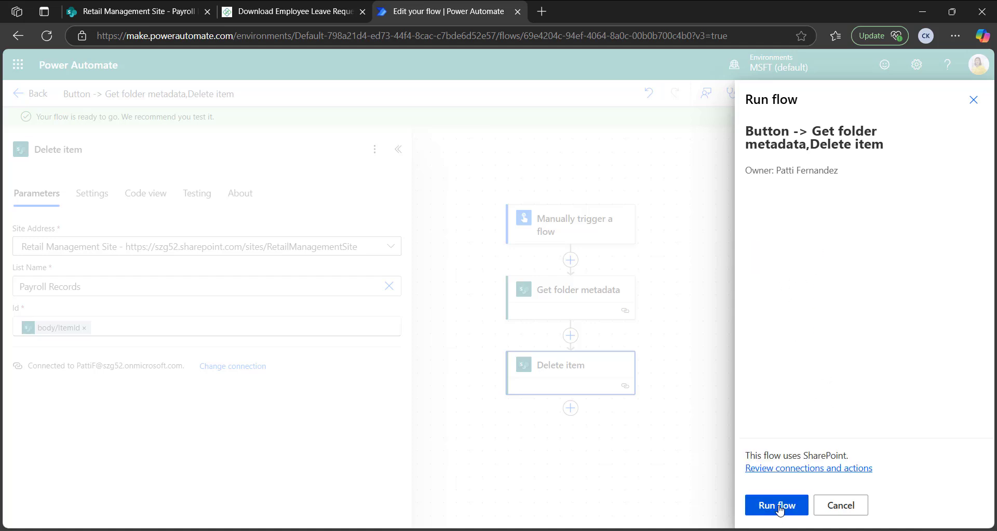
left_click(780, 507)
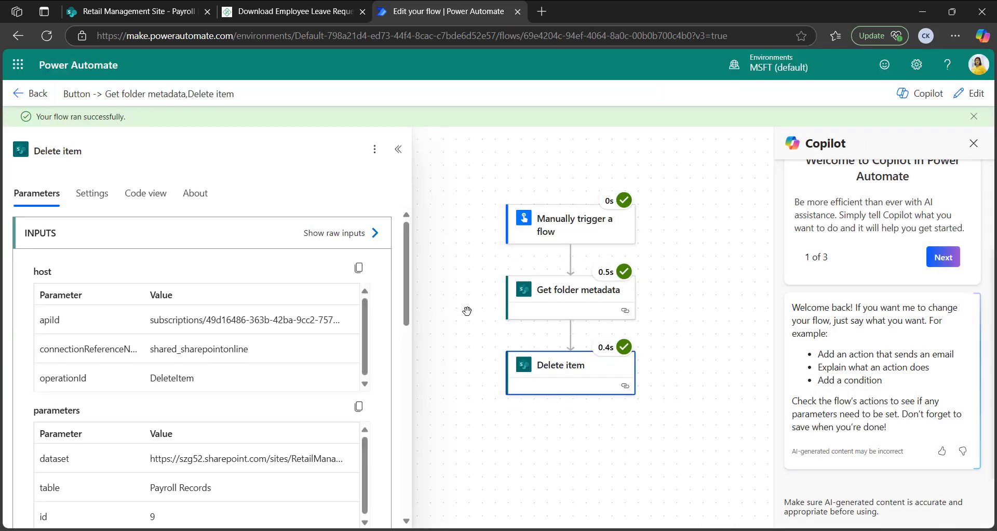
Switch to the SharePoint Payroll Records library and reload it to check its folders
left_click(148, 15)
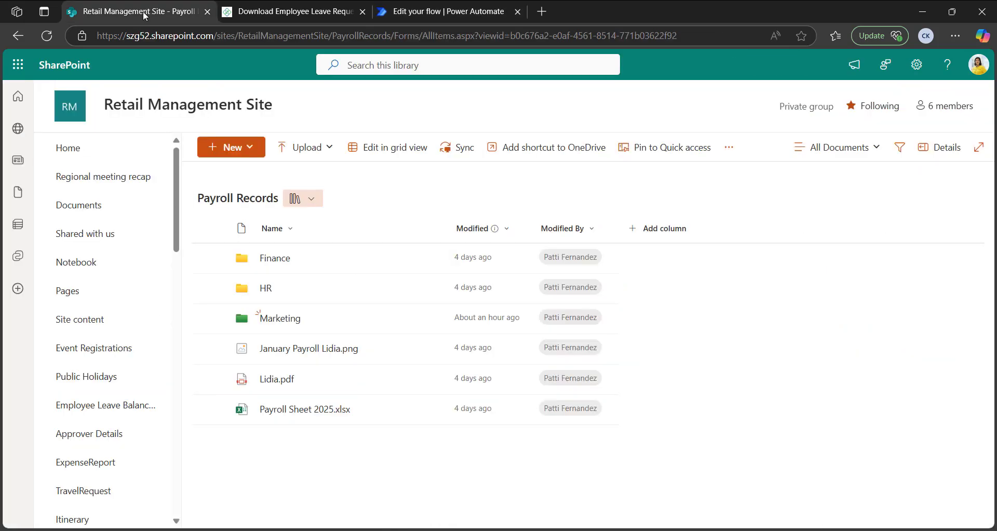
left_click(51, 37)
left_click(54, 38)
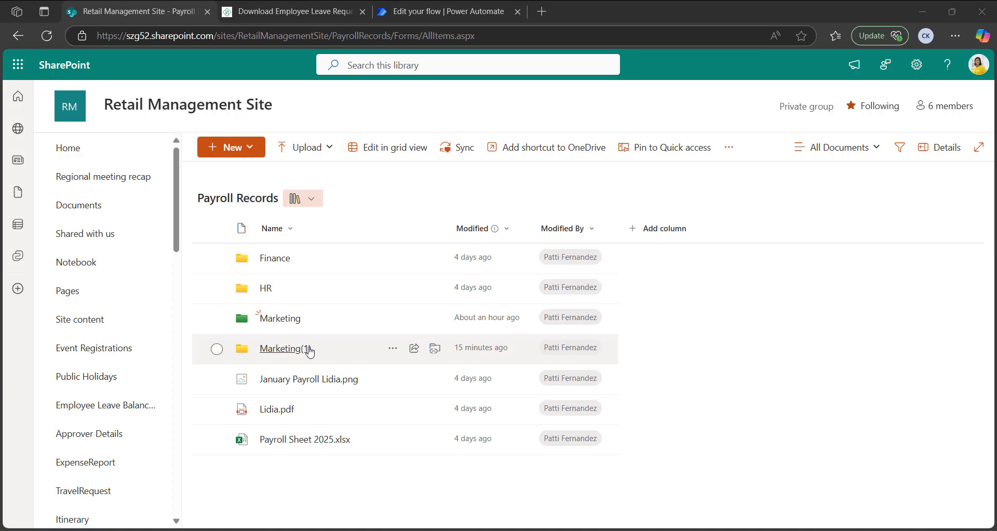
Return to Power Automate and review the manual trigger and Get files (properties only) action in the Delete Multiple Folders flow
left_click(436, 11)
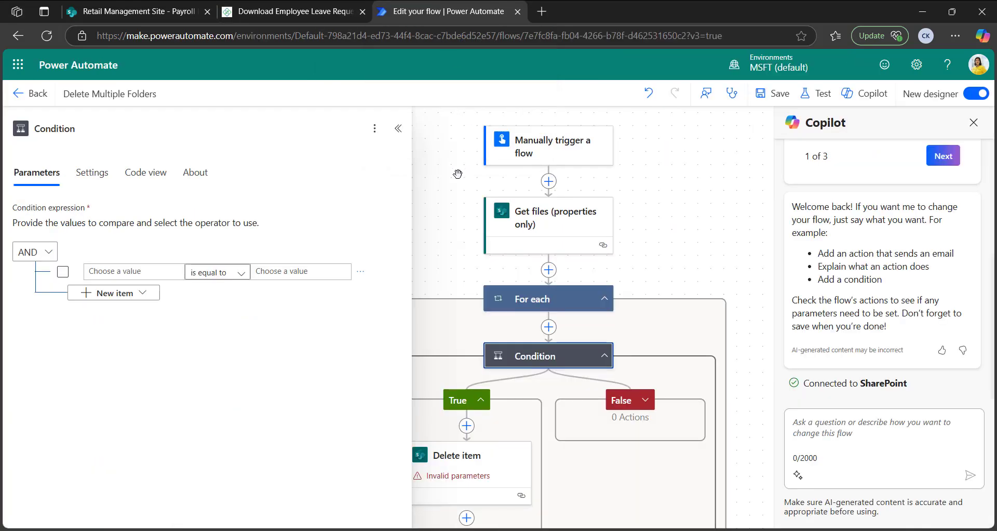
left_click_drag(457, 175, 452, 169)
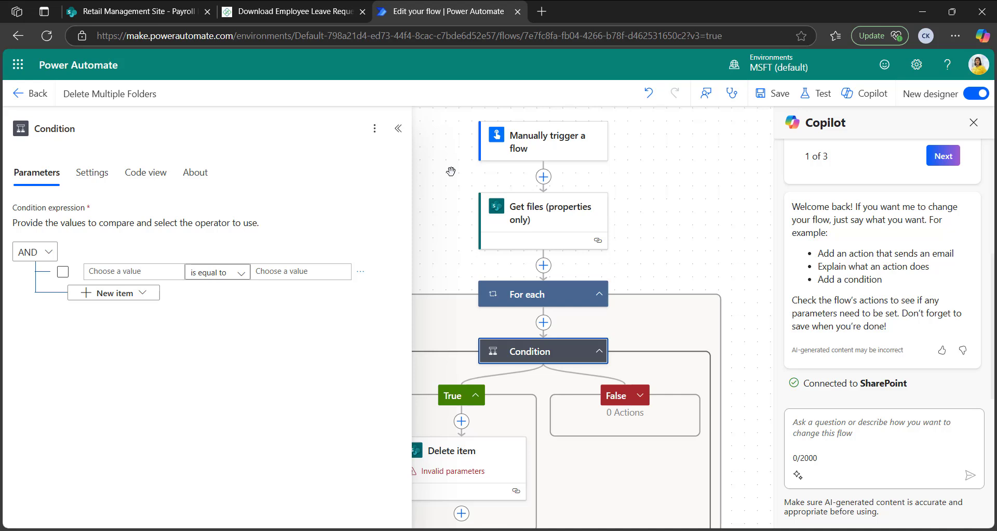
left_click(537, 144)
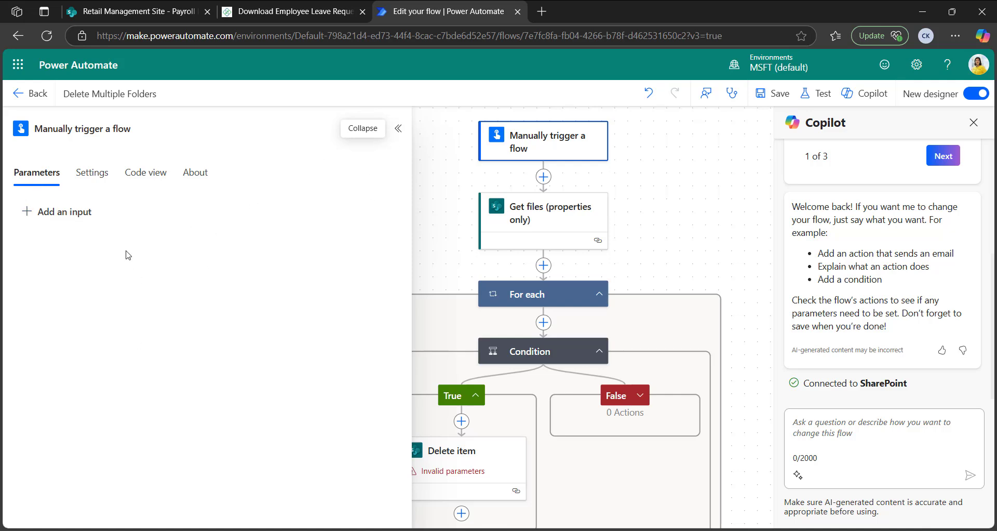
left_click(398, 129)
left_click(547, 226)
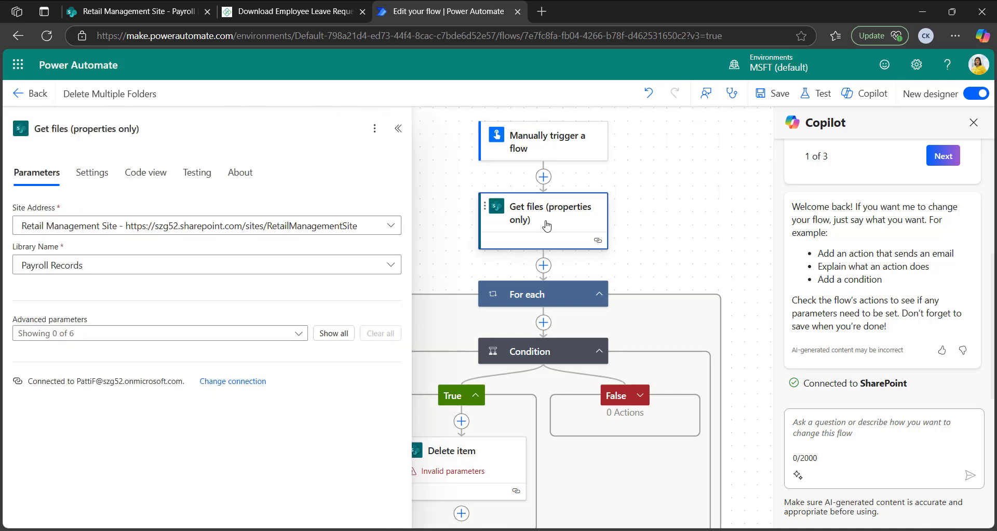
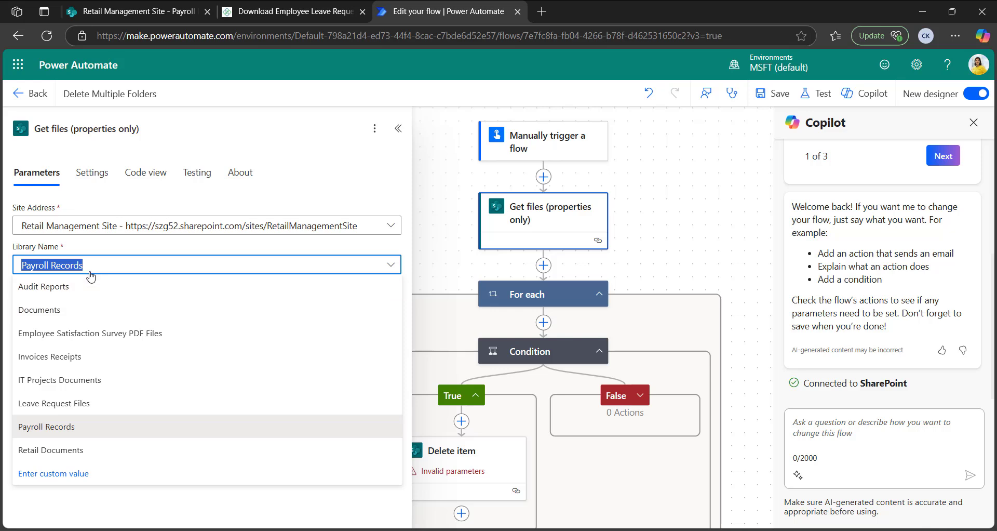
left_click(441, 256)
scroll(478, 285, "down", 1)
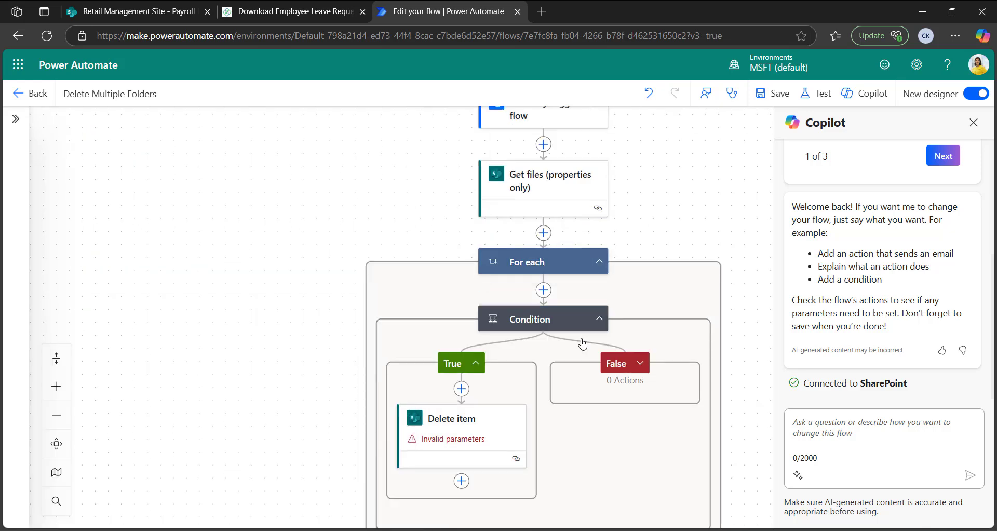
Set the Condition to check that IsFolder from Get files (properties only) is equal to true
left_click(562, 319)
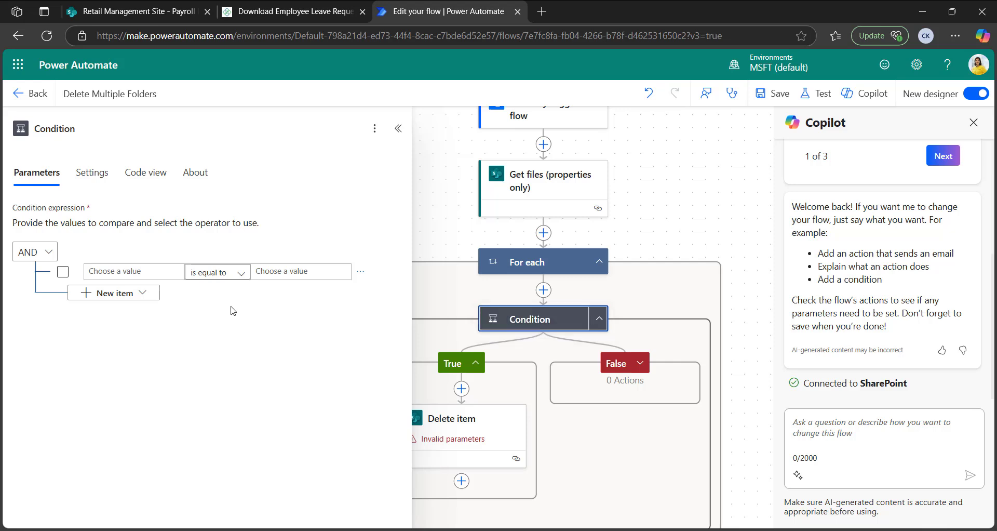
left_click(98, 268)
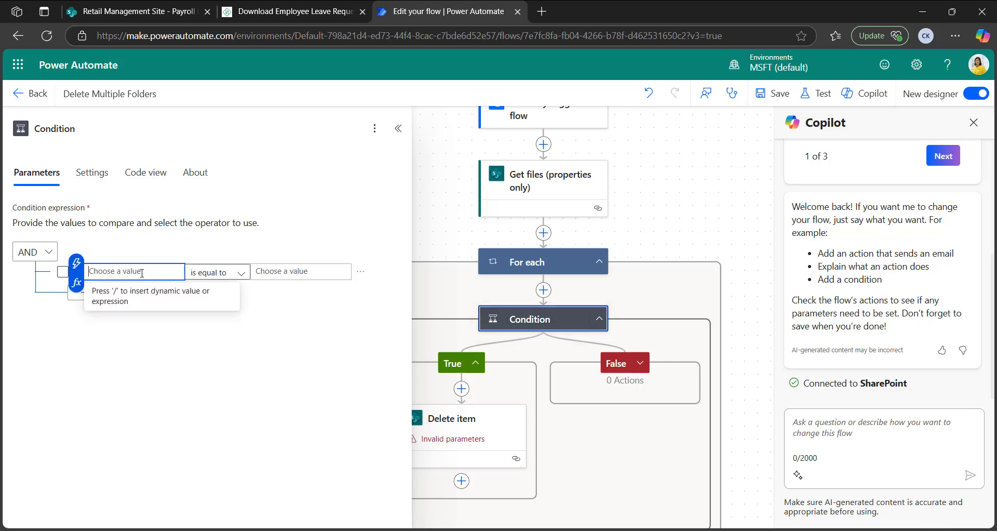
left_click(77, 263)
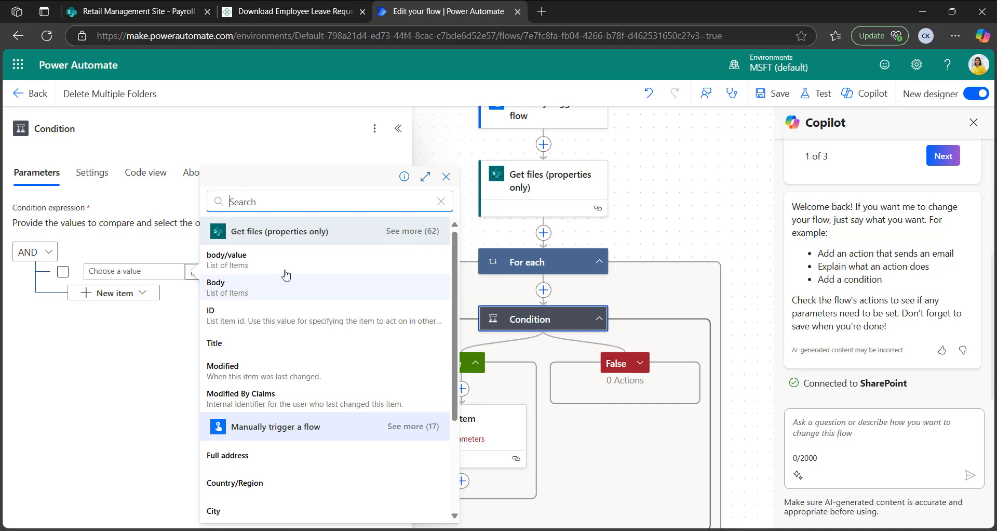
left_click(409, 236)
scroll(312, 353, "down", 4)
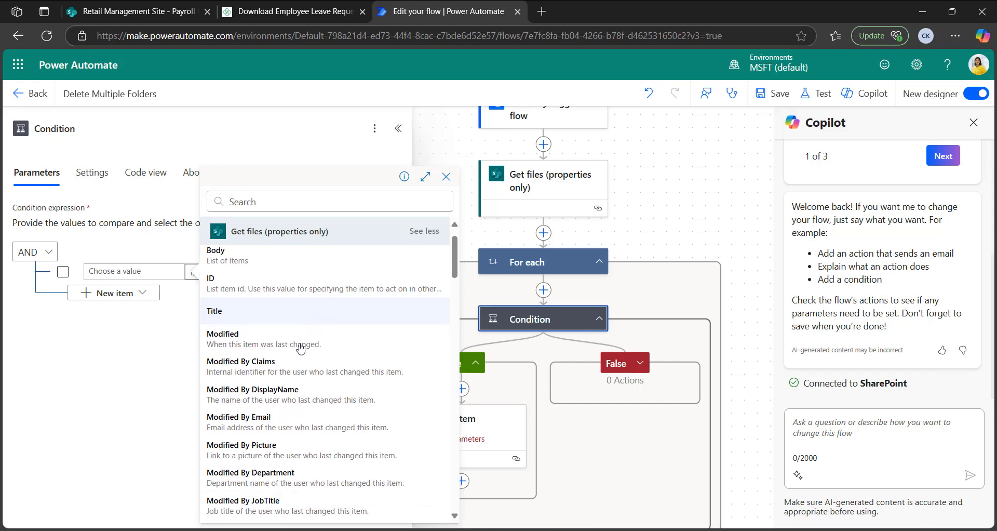
scroll(319, 370, "down", 10)
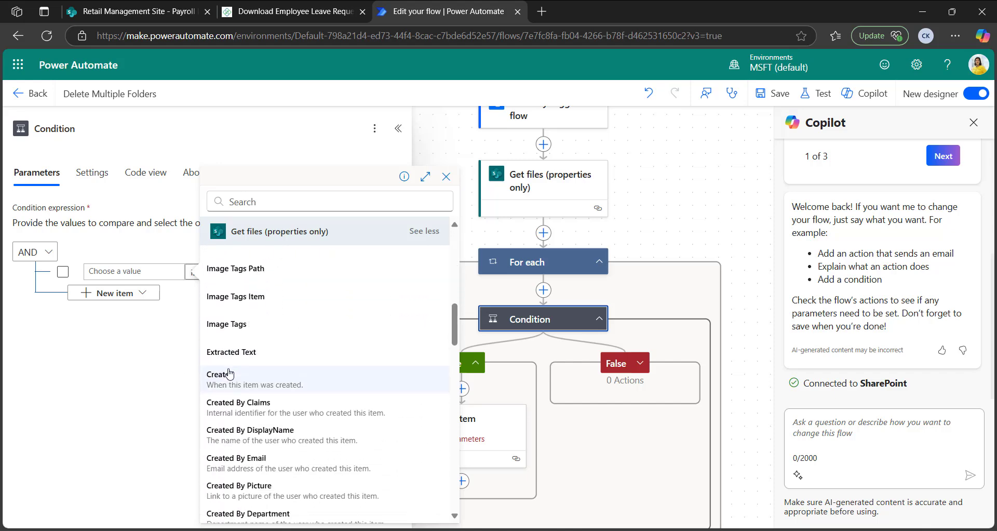
scroll(296, 372, "down", 5)
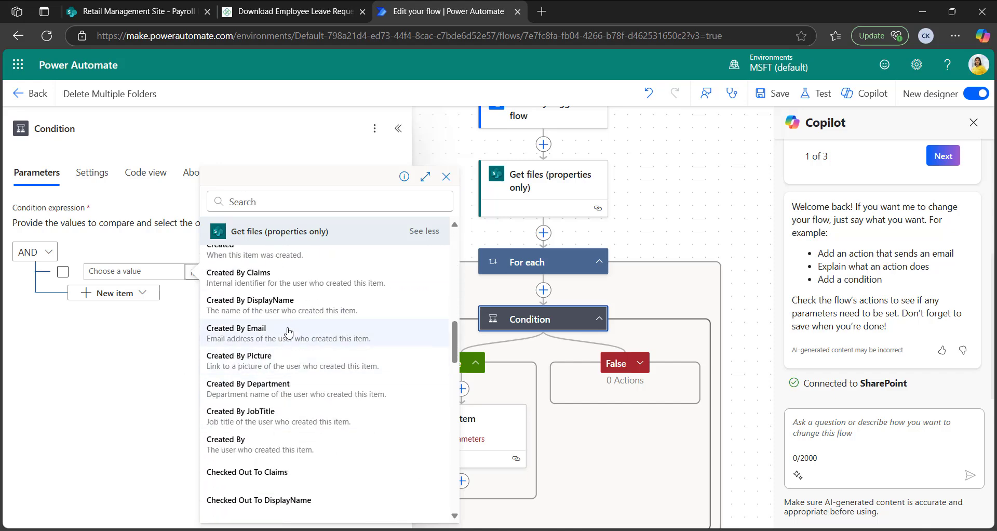
scroll(276, 431, "down", 5)
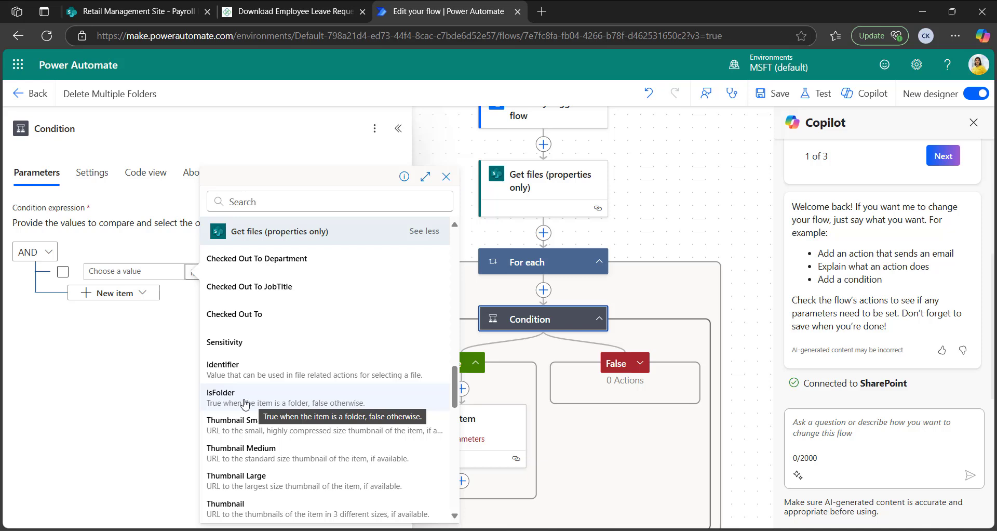
left_click(237, 403)
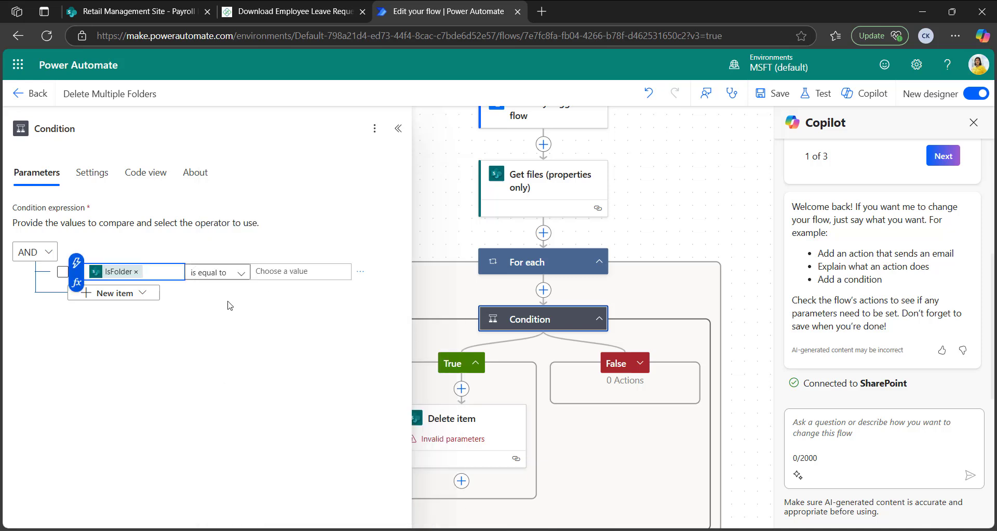
left_click(300, 270)
type("true")
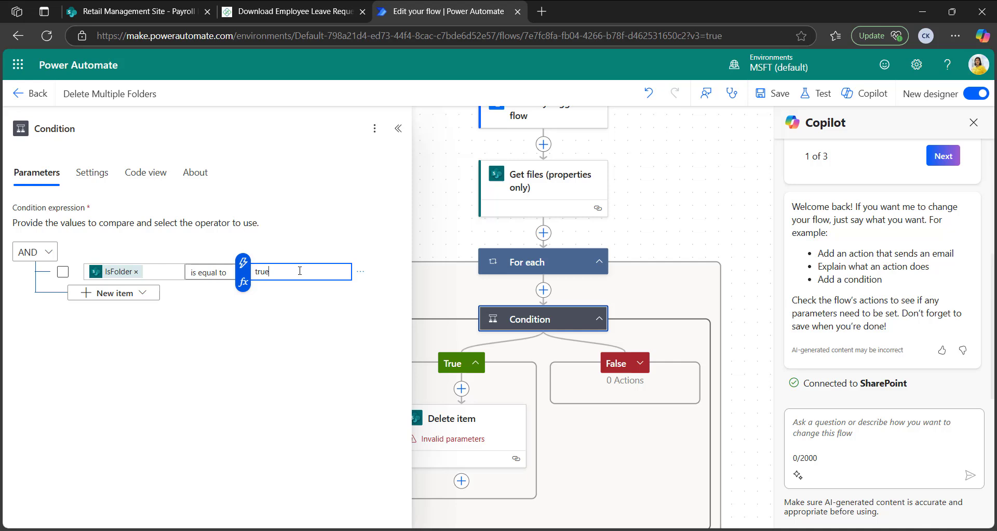
left_click(652, 214)
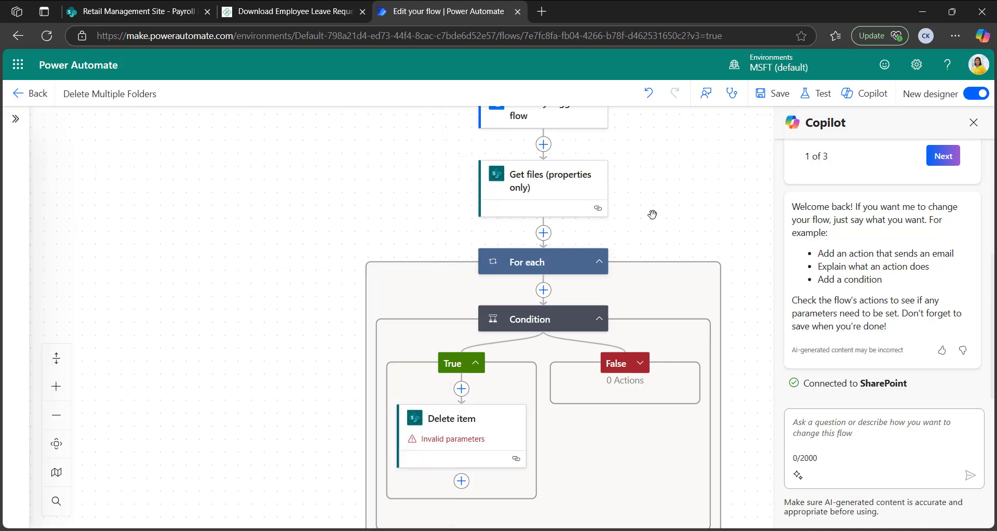
Review the completed Condition and examine the For each loop's input and its available dynamic content
left_click(534, 318)
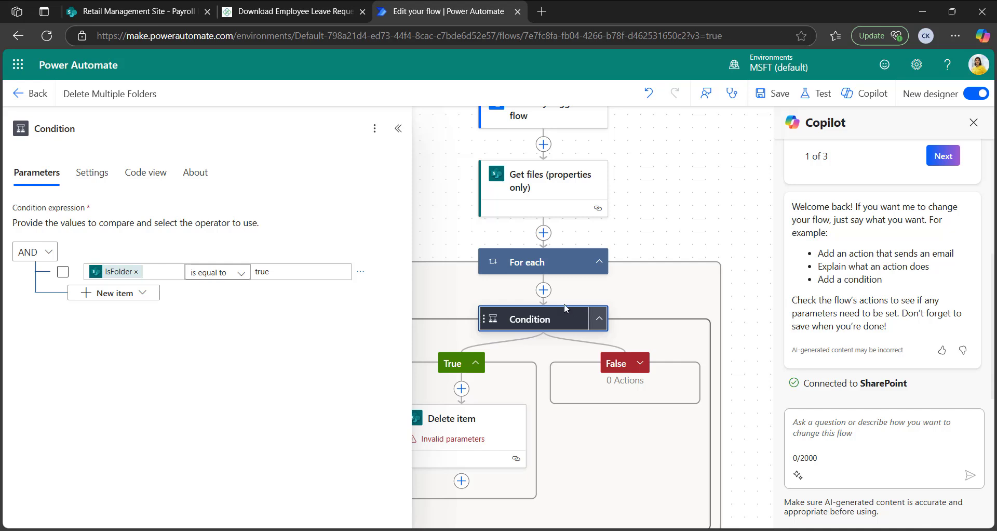
left_click(561, 262)
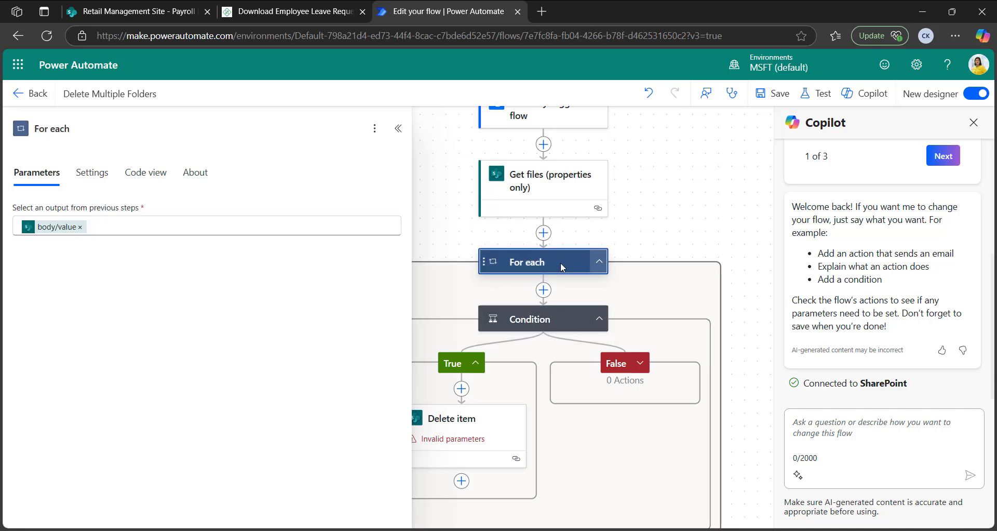
mouse_move(54, 235)
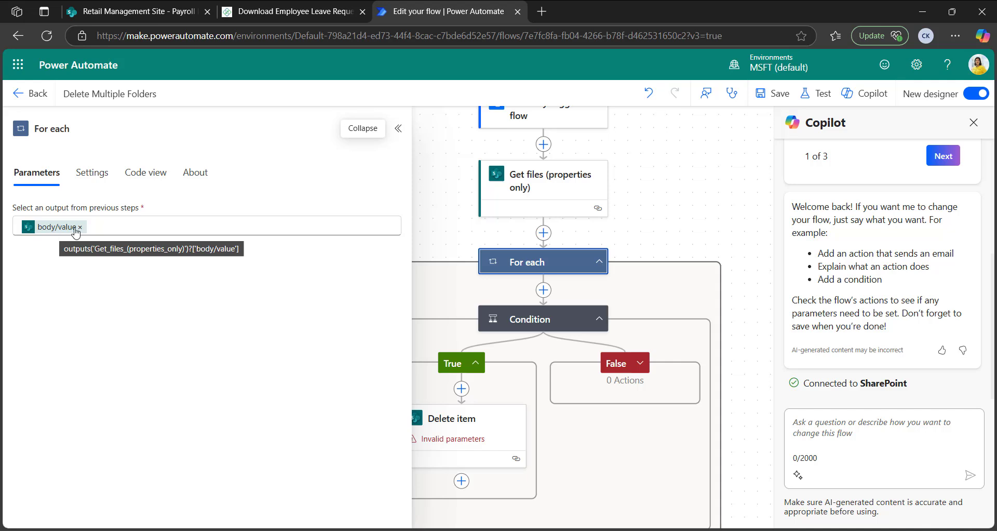
left_click(112, 226)
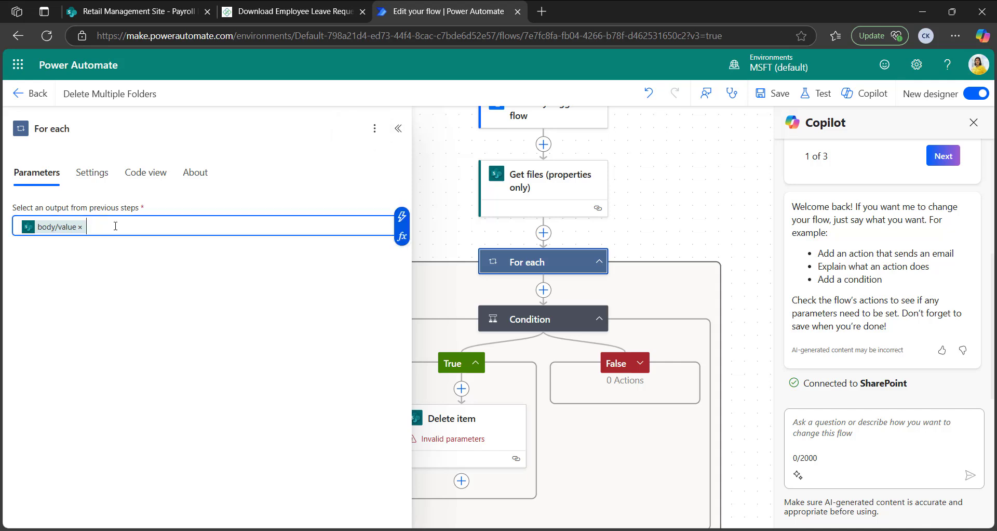
left_click(399, 223)
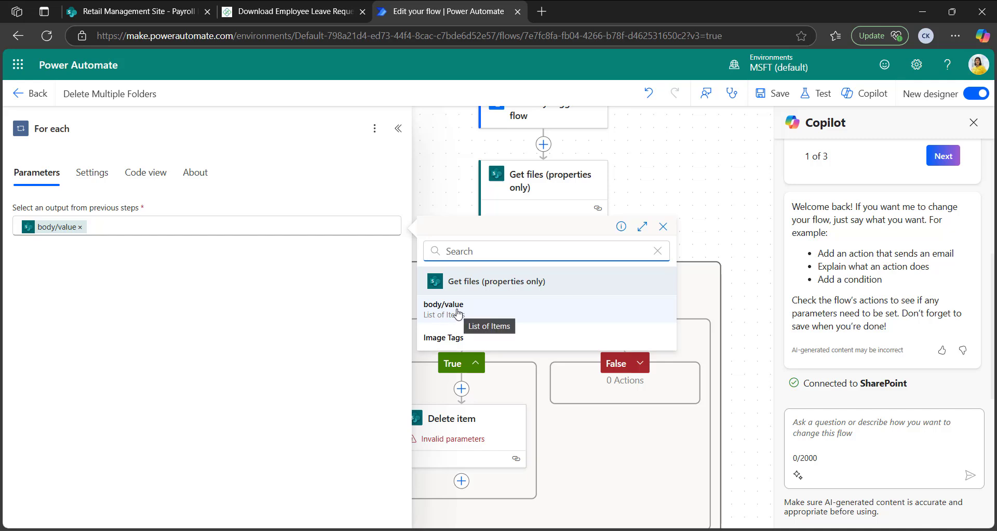
left_click(398, 129)
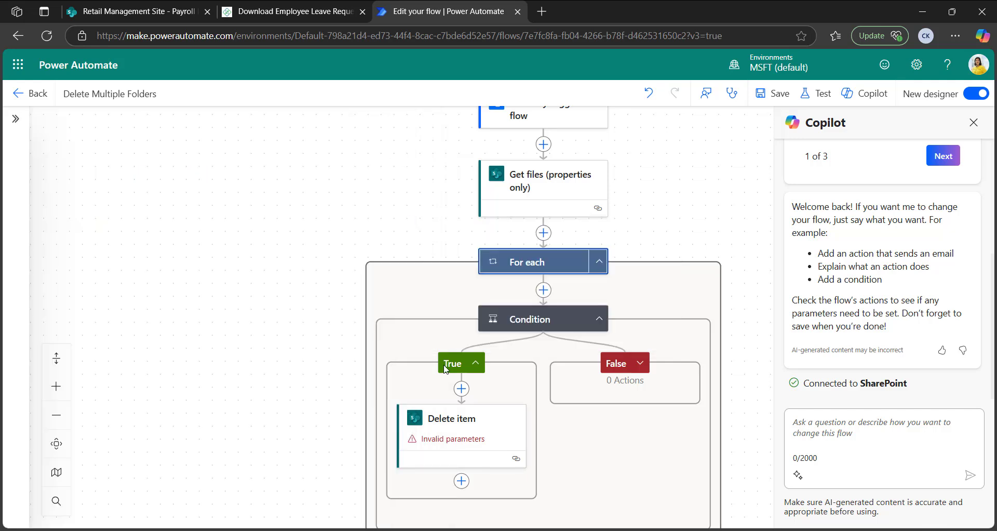
Open the Delete item action in the True branch and examine the dynamic content available for its List Name
left_click(484, 419)
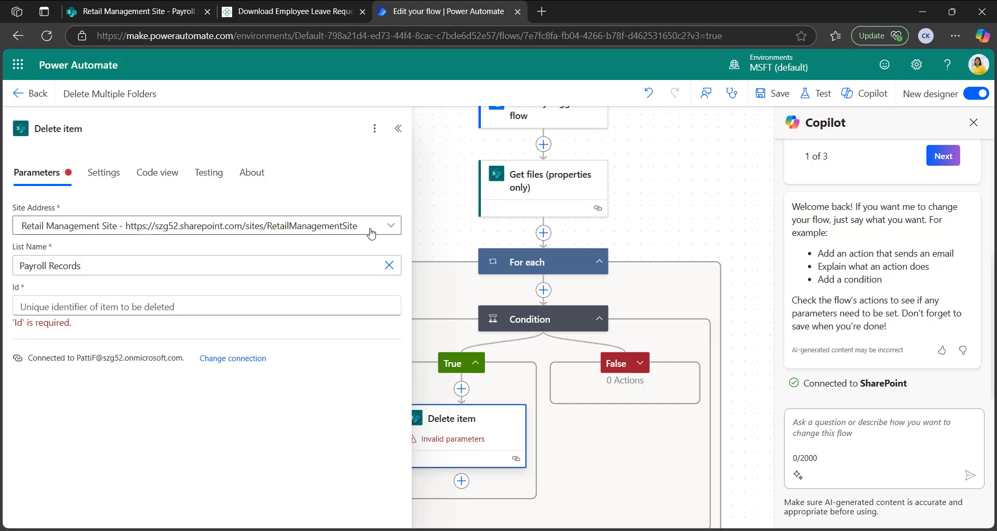
left_click(159, 268)
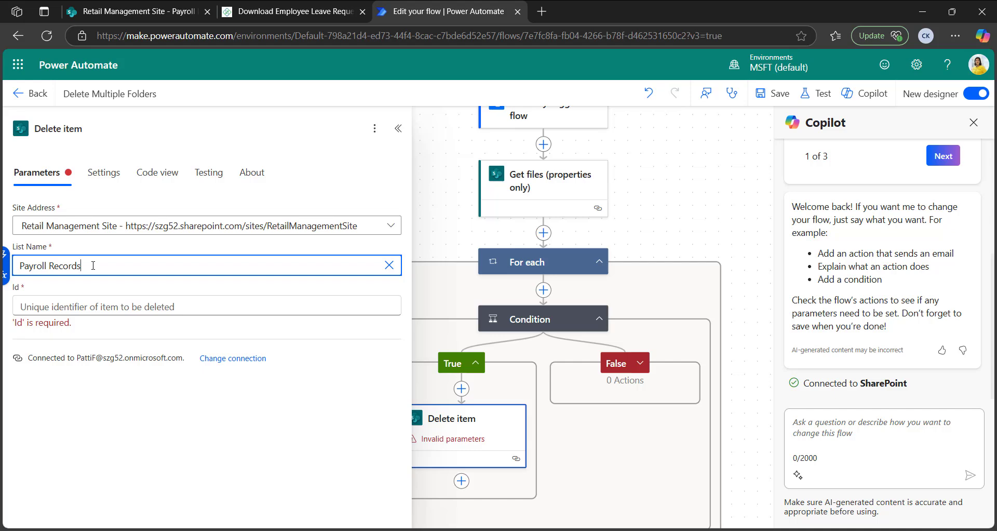
left_click(5, 257)
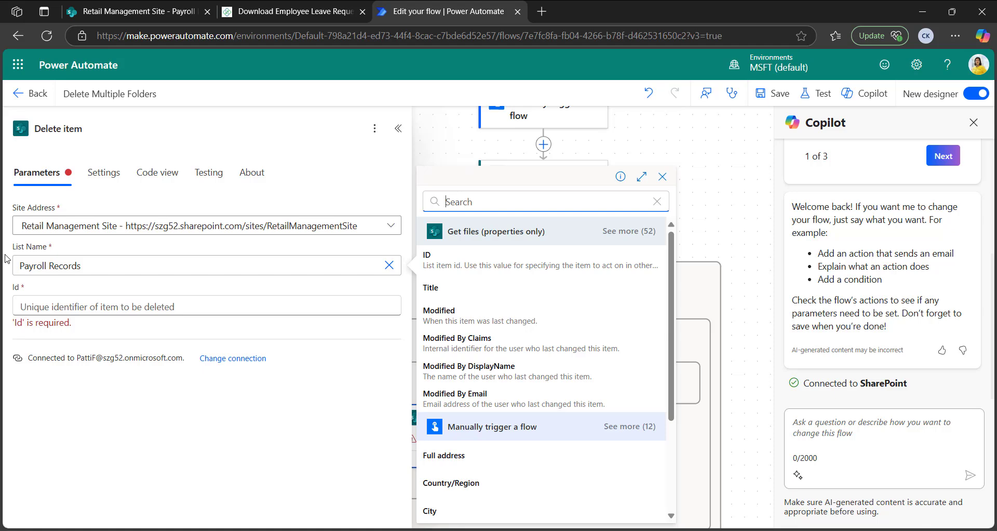
left_click(6, 257)
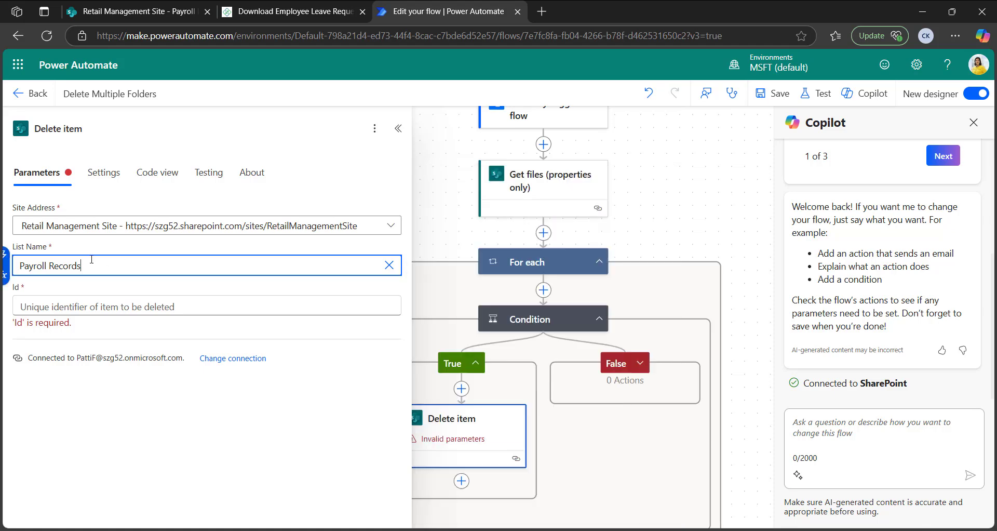
left_click(5, 257)
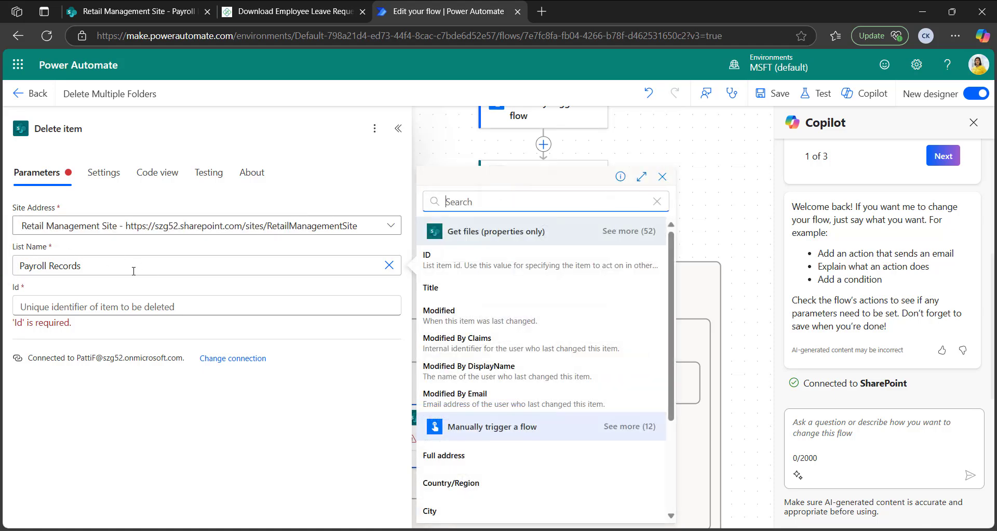
Clear the Delete item action's List Name, look through the available lists, and re-enter Payroll Records as a custom value
left_click(173, 270)
left_click_drag(171, 269, 19, 266)
key("ctrl+c")
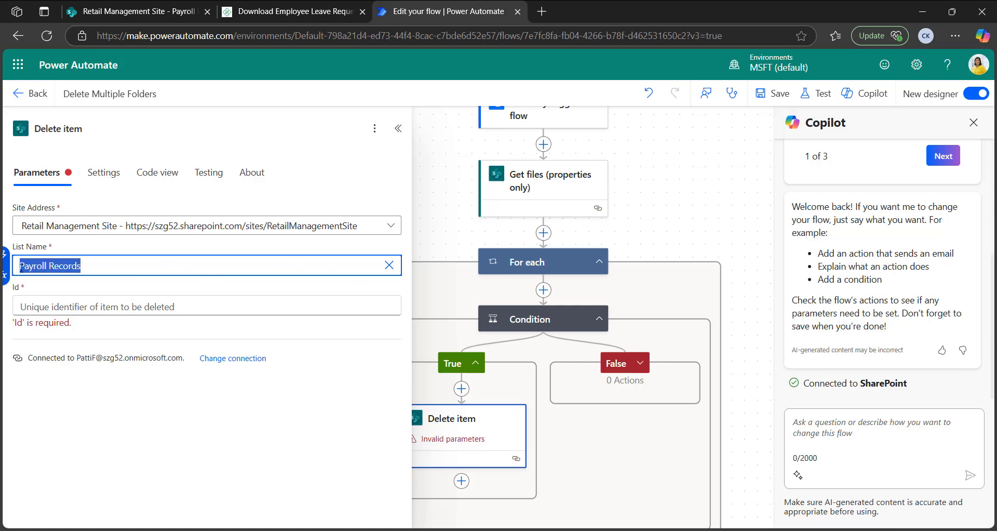
key("BackSpace")
left_click(395, 265)
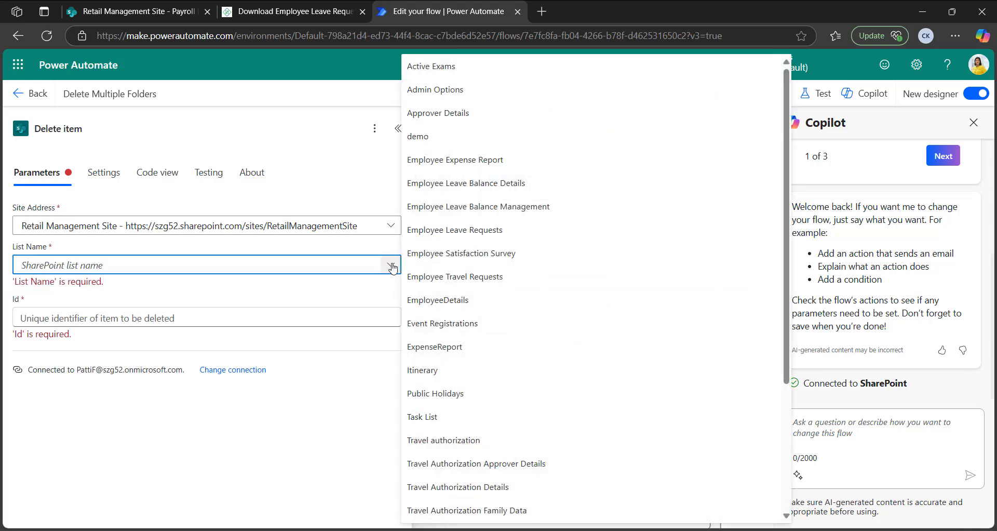
scroll(530, 199, "down", 3)
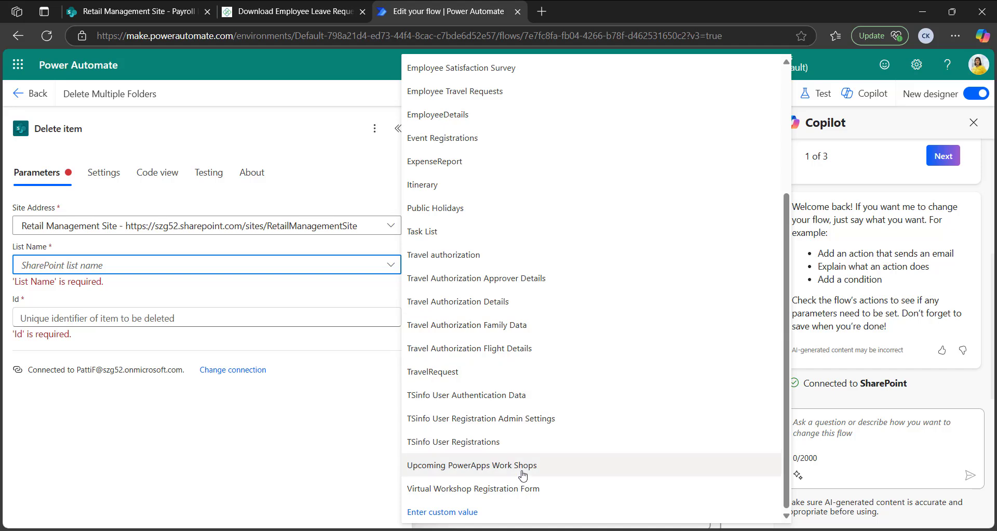
scroll(483, 337, "up", 3)
scroll(522, 384, "down", 3)
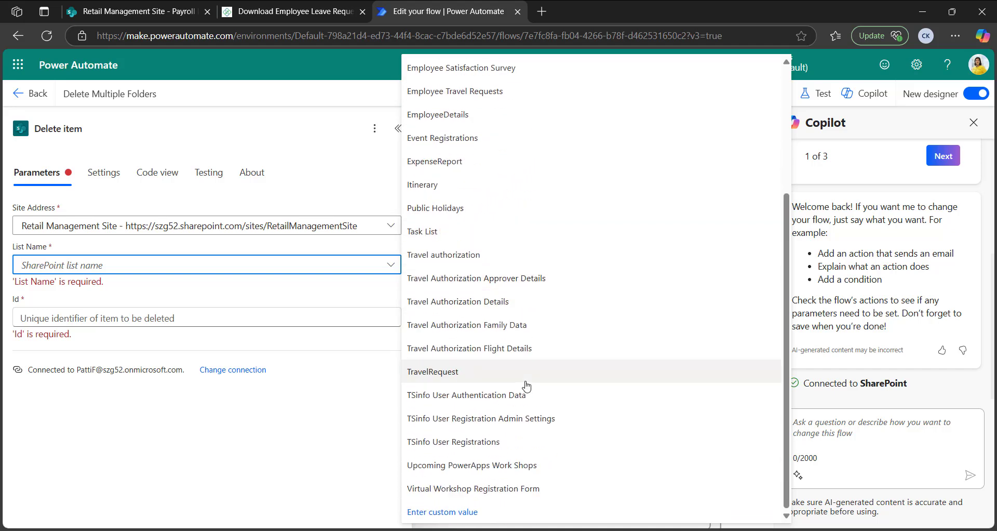
left_click(444, 514)
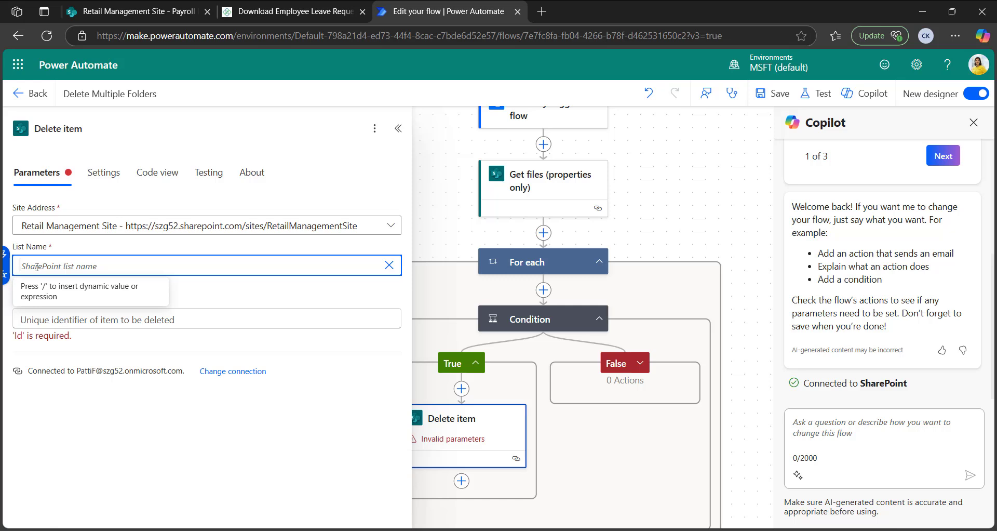
key("ctrl+v")
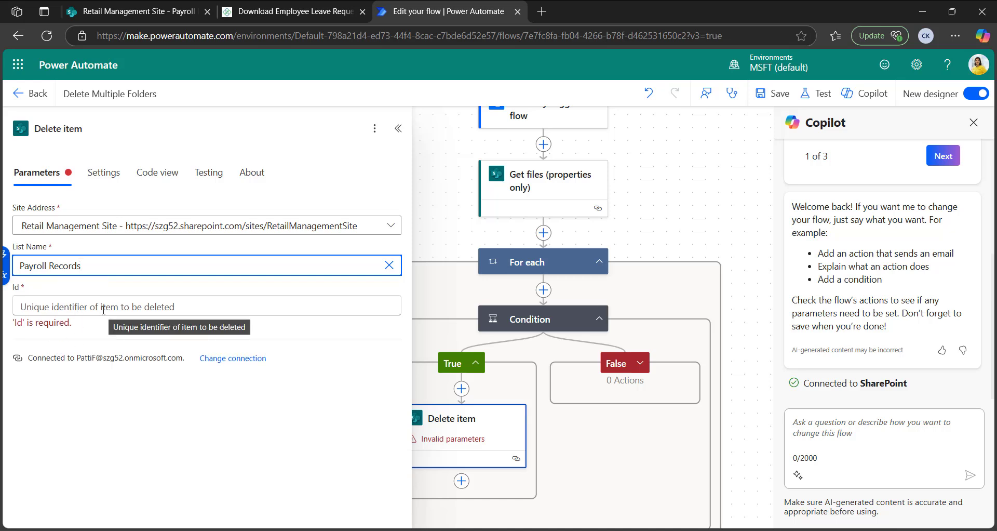
Set the Delete item action's Id to the ID dynamic value from Get files (properties only)
left_click(103, 310)
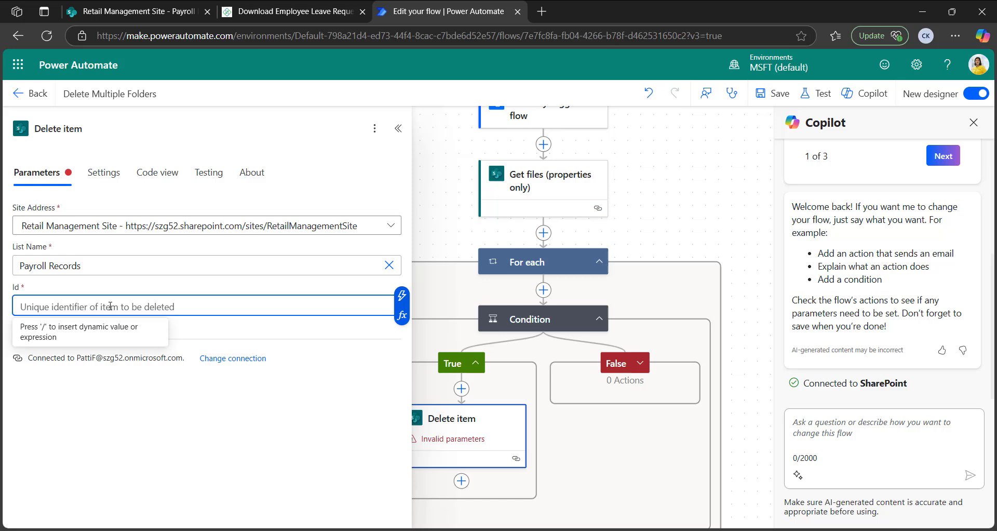
left_click(400, 300)
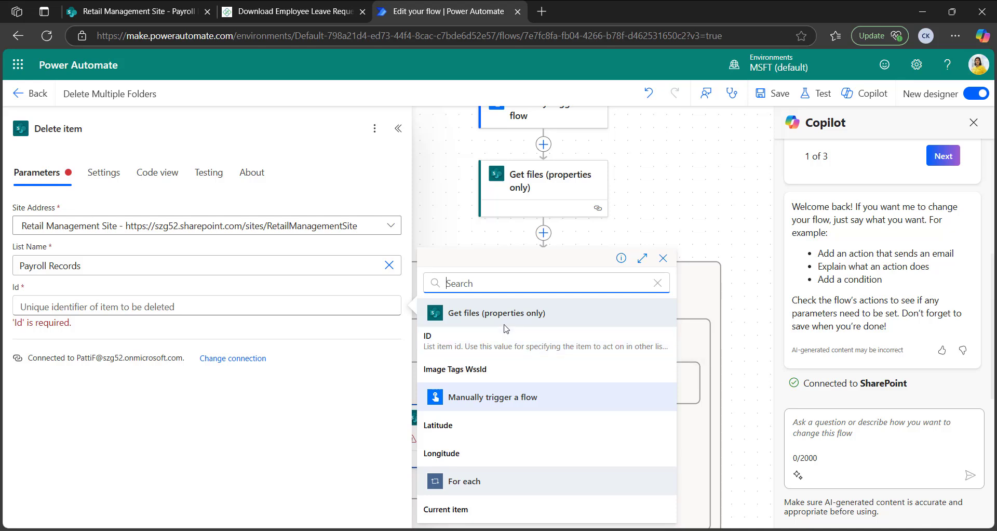
left_click(451, 343)
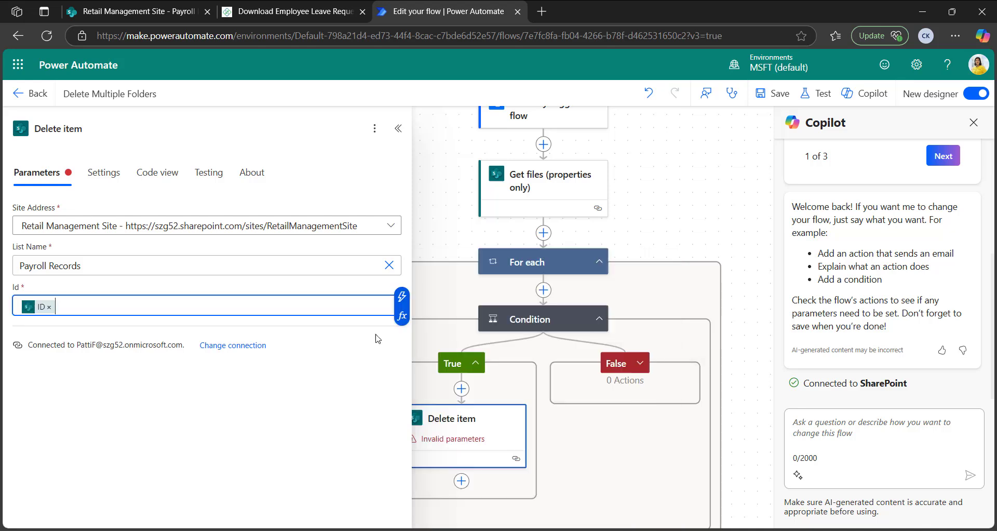
Save the Delete Multiple Folders flow and run it as a manual test
left_click(779, 95)
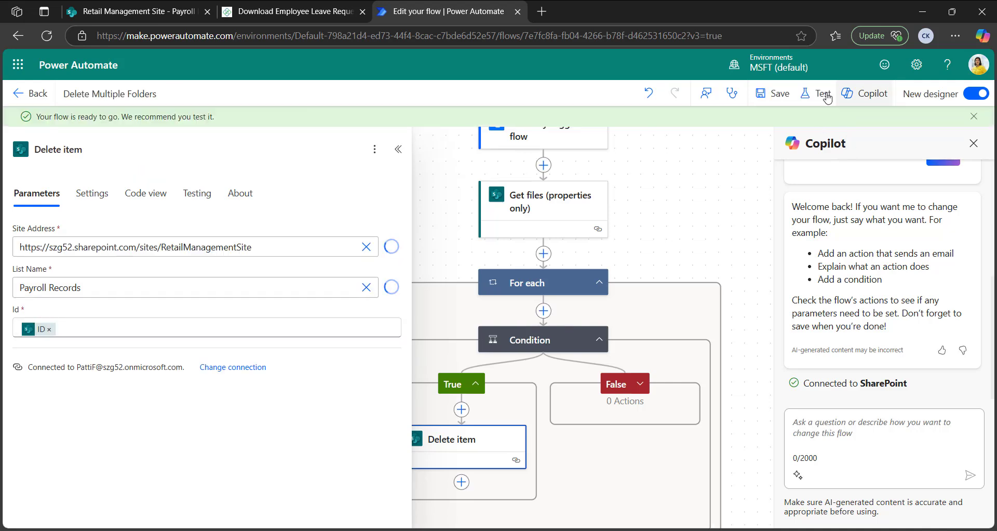
left_click(816, 93)
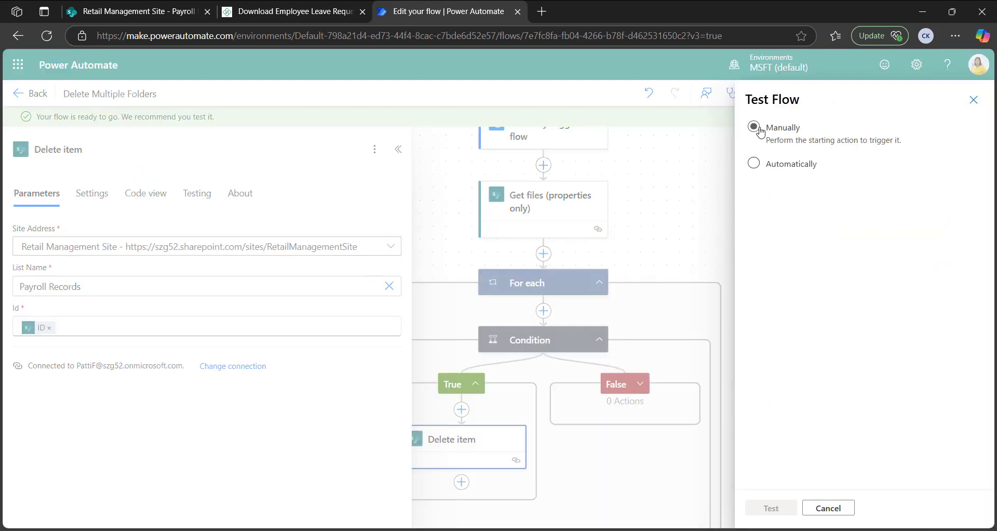
left_click(753, 127)
left_click(770, 507)
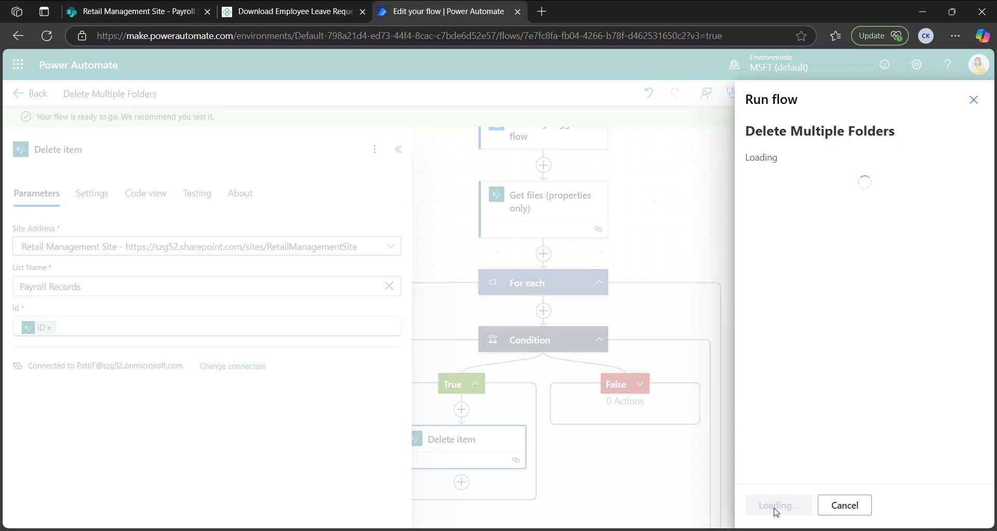
left_click(777, 506)
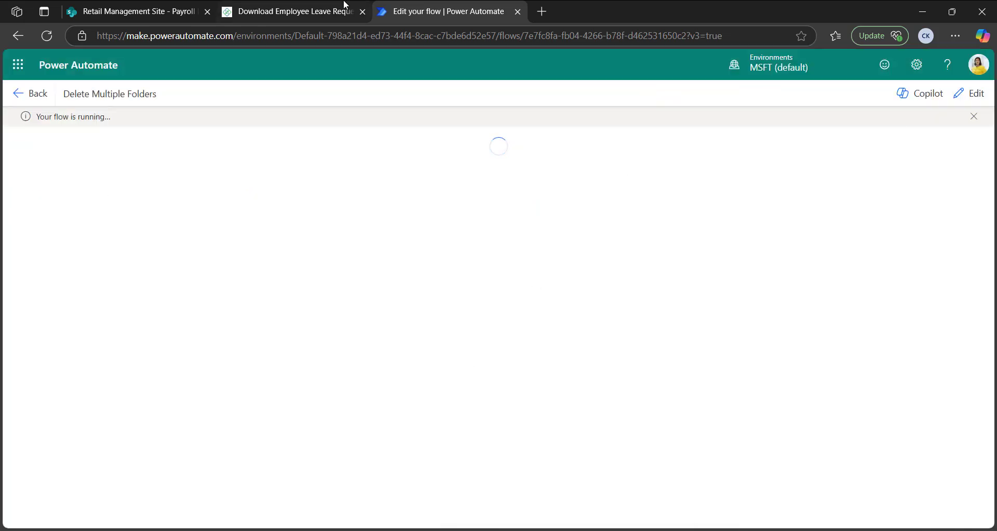
Switch to the SPGuides Employee Leave Request App page and review its overview, leave request features and tools used
left_click(306, 13)
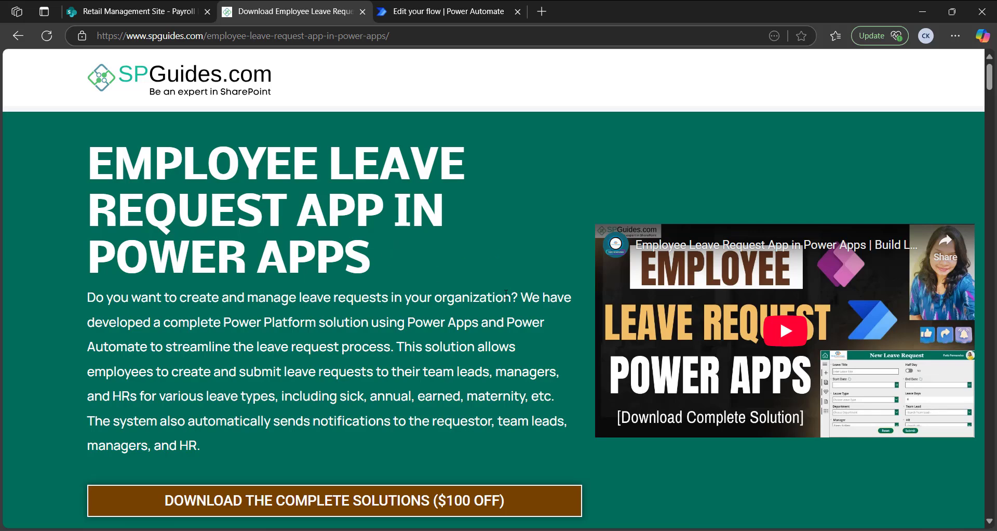
scroll(604, 297, "down", 4)
scroll(603, 298, "down", 3)
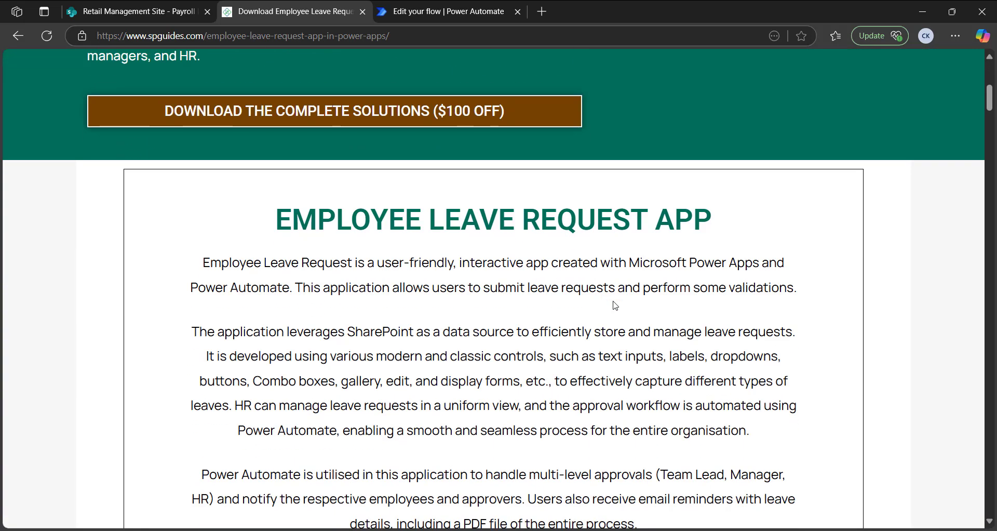
scroll(703, 311, "down", 4)
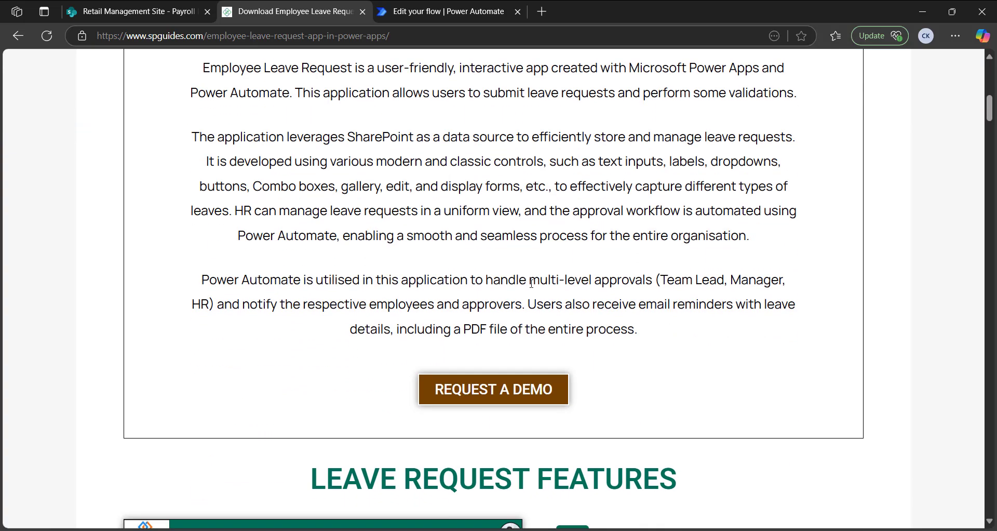
scroll(752, 305, "up", 5)
scroll(623, 317, "down", 6)
scroll(584, 320, "down", 4)
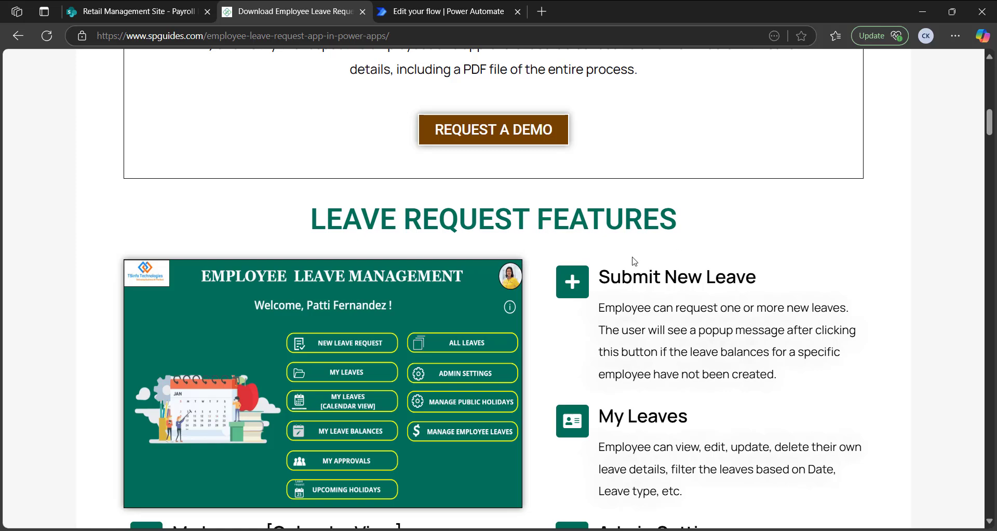
scroll(714, 260, "down", 1)
scroll(714, 259, "down", 7)
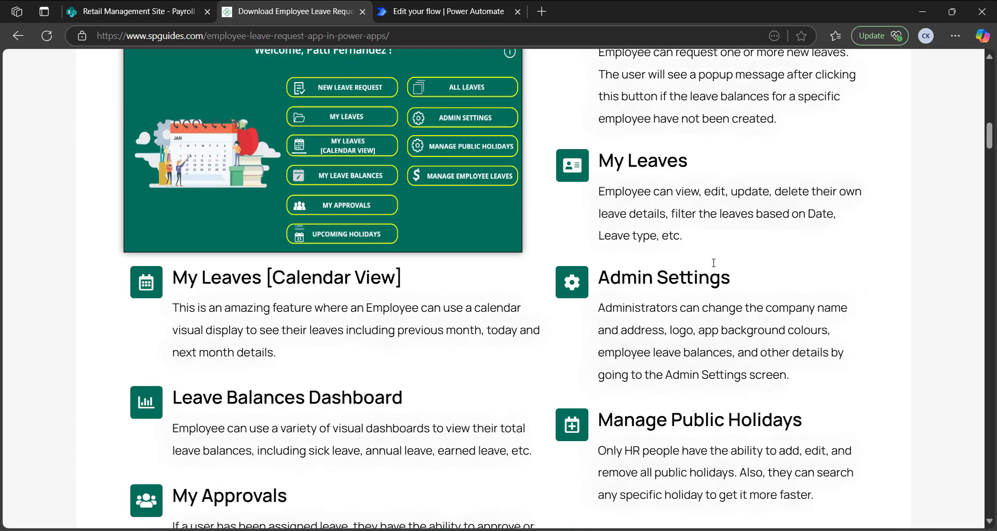
scroll(711, 266, "up", 3)
scroll(740, 231, "down", 2)
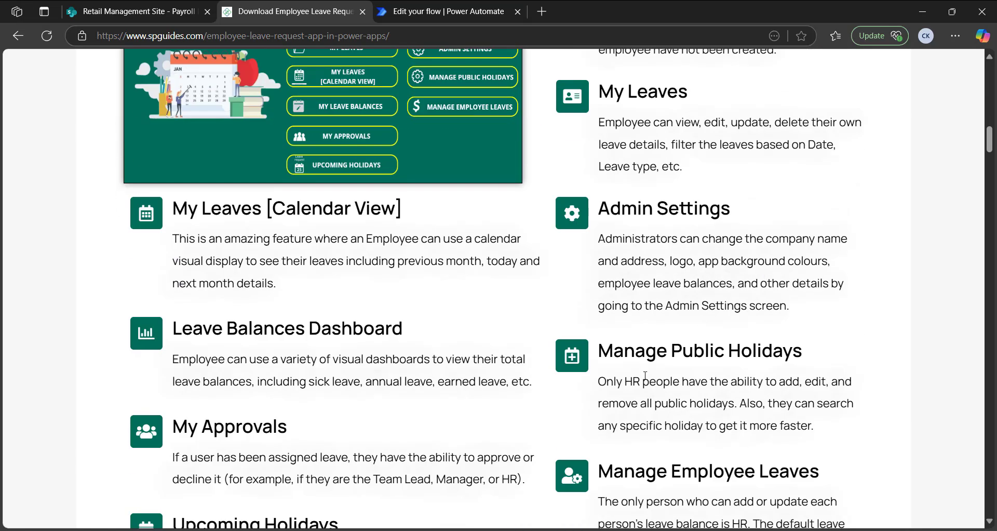
scroll(579, 229, "up", 6)
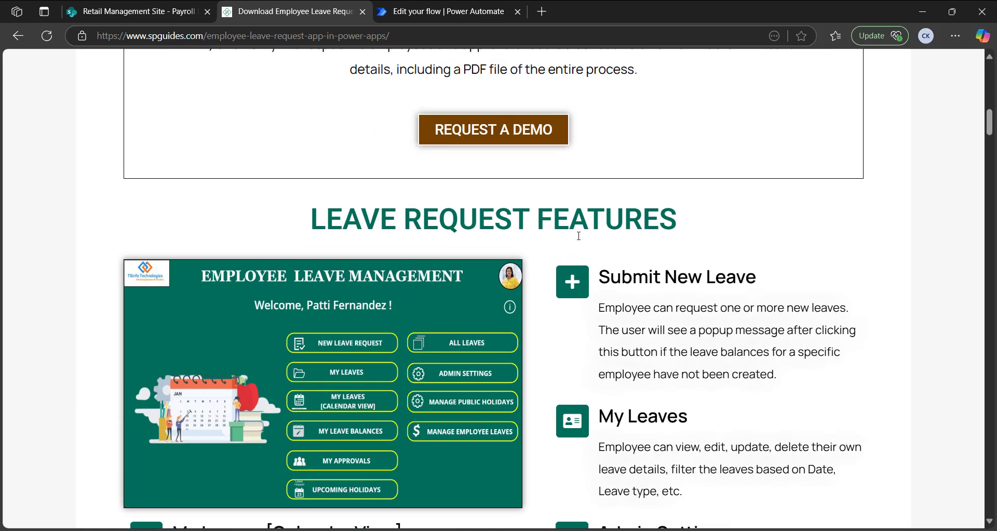
scroll(760, 240, "down", 3)
scroll(483, 356, "up", 1)
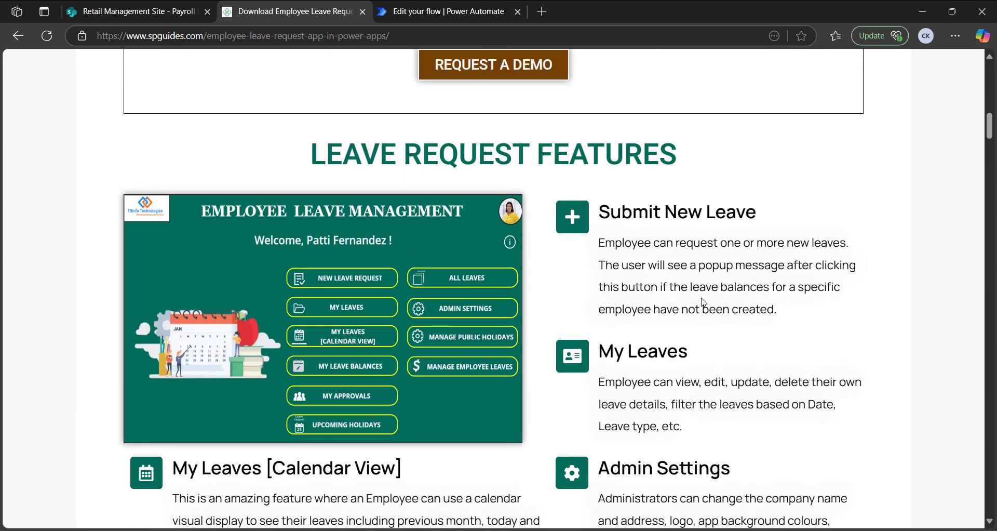
scroll(590, 315, "down", 5)
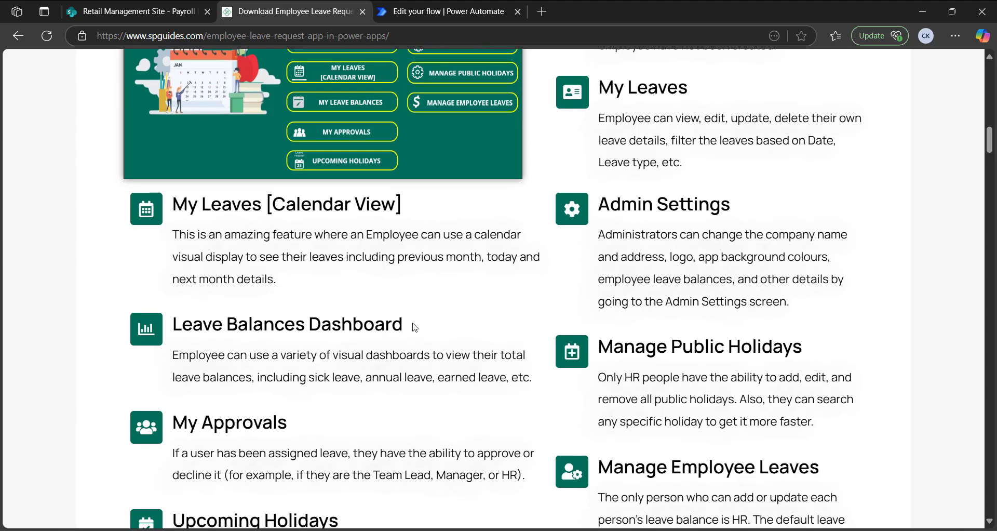
scroll(538, 316, "down", 1)
scroll(454, 318, "down", 10)
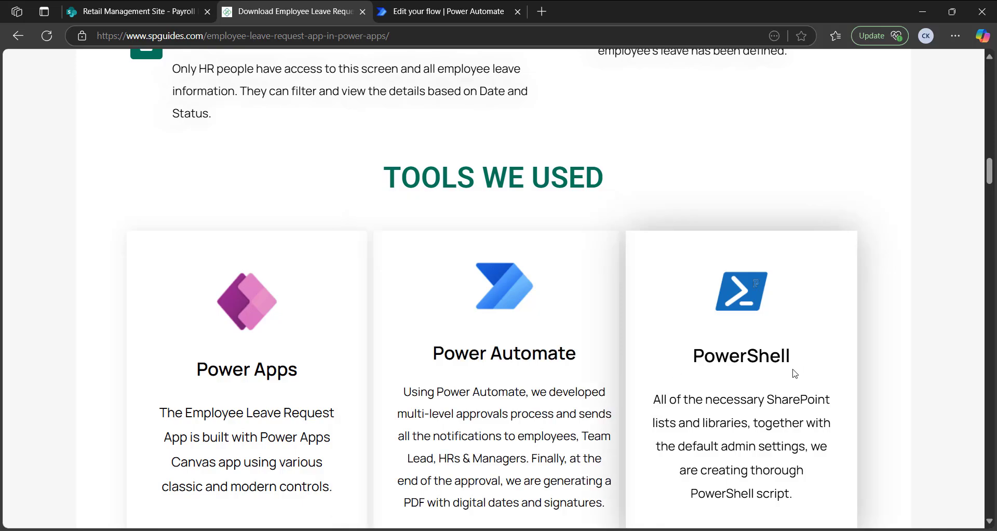
scroll(778, 372, "down", 3)
scroll(795, 372, "down", 3)
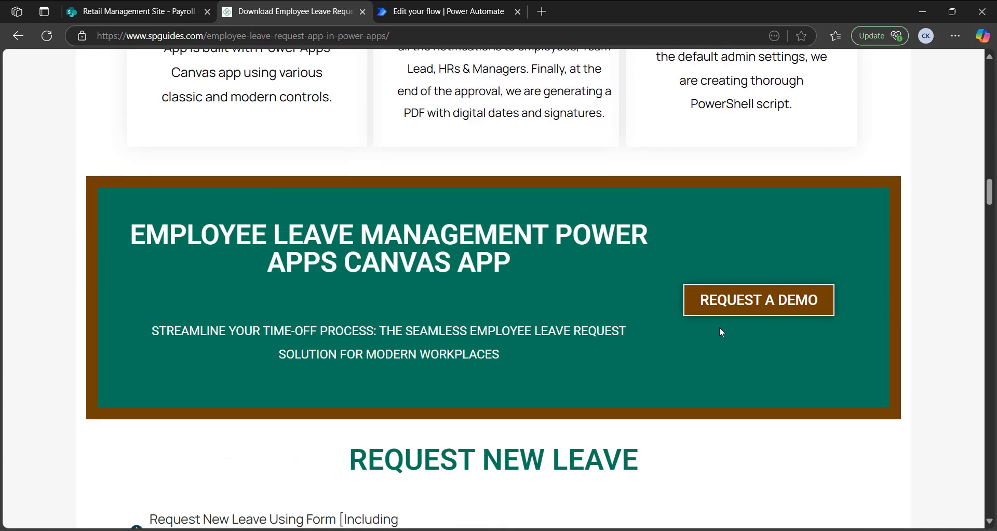
scroll(524, 352, "down", 4)
Return to the start of the SPGuides page and skim its new leave request, leave settings and holiday sections
key("Home")
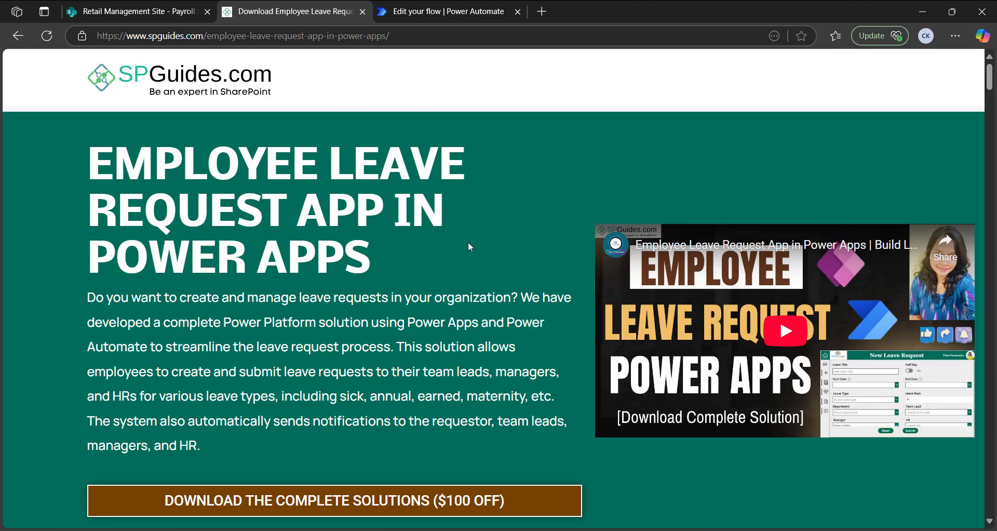
scroll(468, 244, "down", 20)
scroll(675, 331, "down", 20)
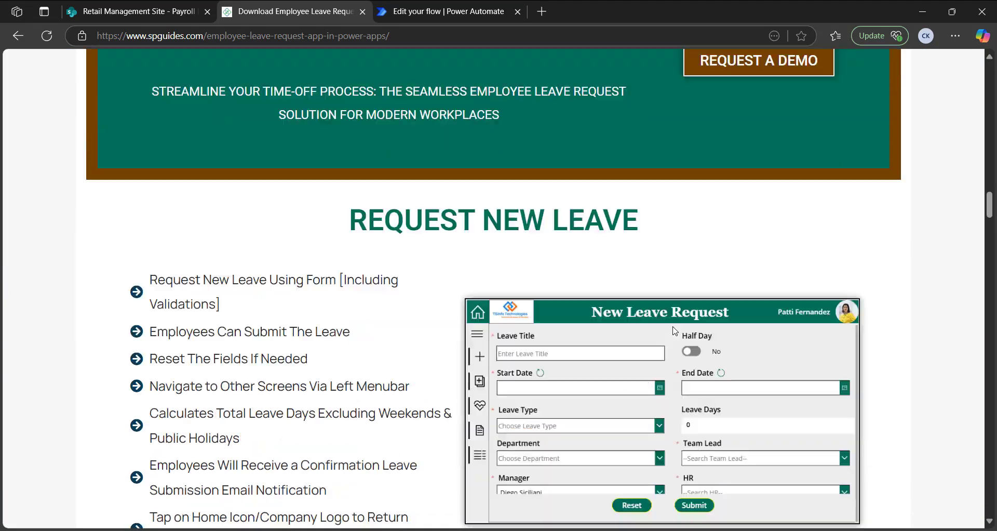
scroll(674, 379, "down", 15)
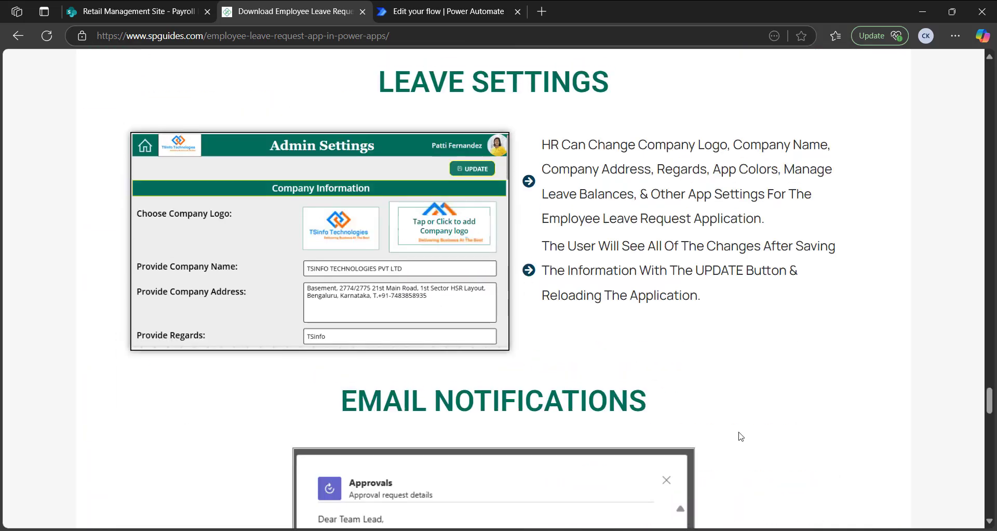
scroll(739, 434, "up", 5)
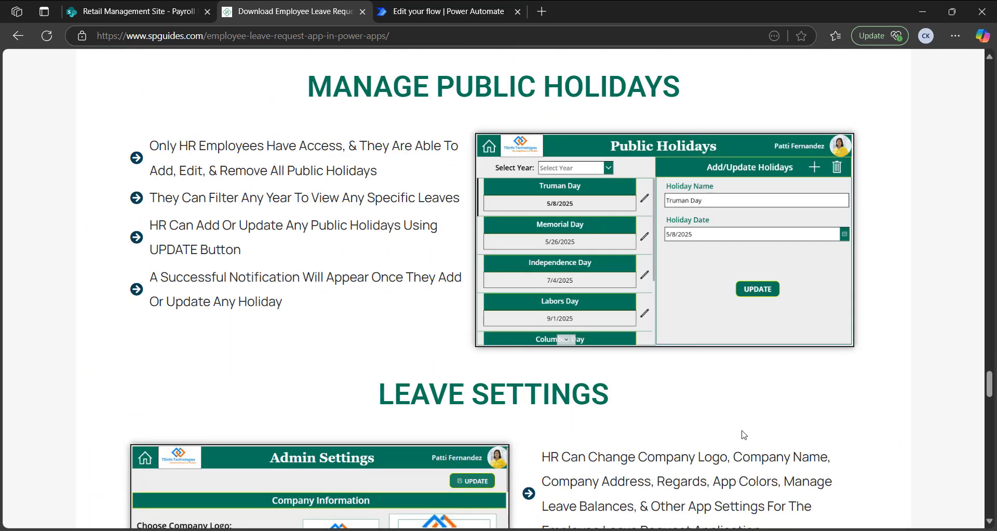
scroll(744, 435, "up", 15)
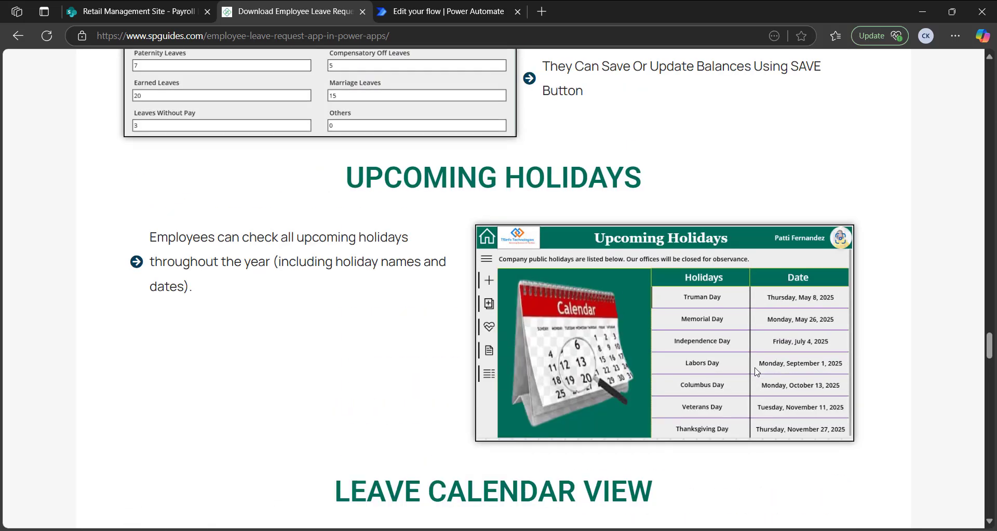
scroll(756, 371, "up", 15)
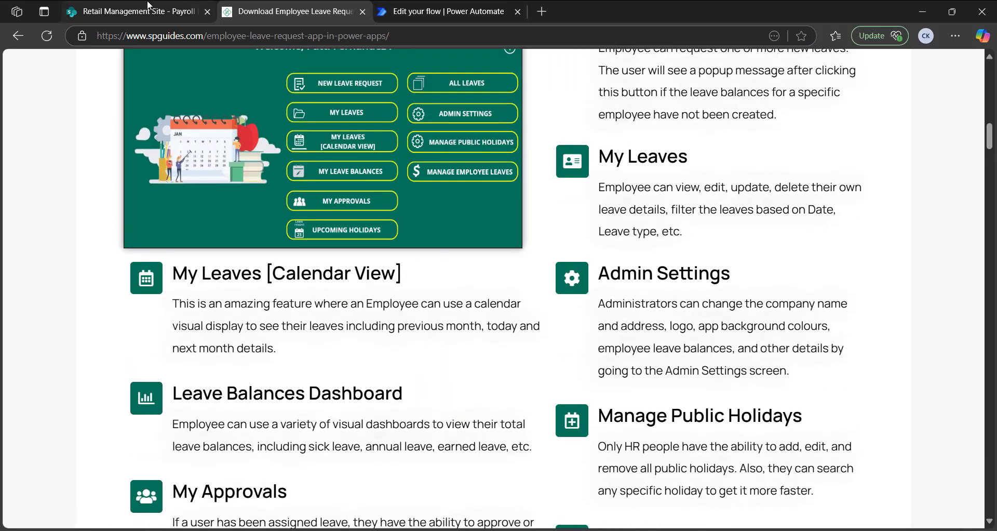
Switch to Power Automate and review the action results of the Delete Multiple Folders run
left_click(461, 9)
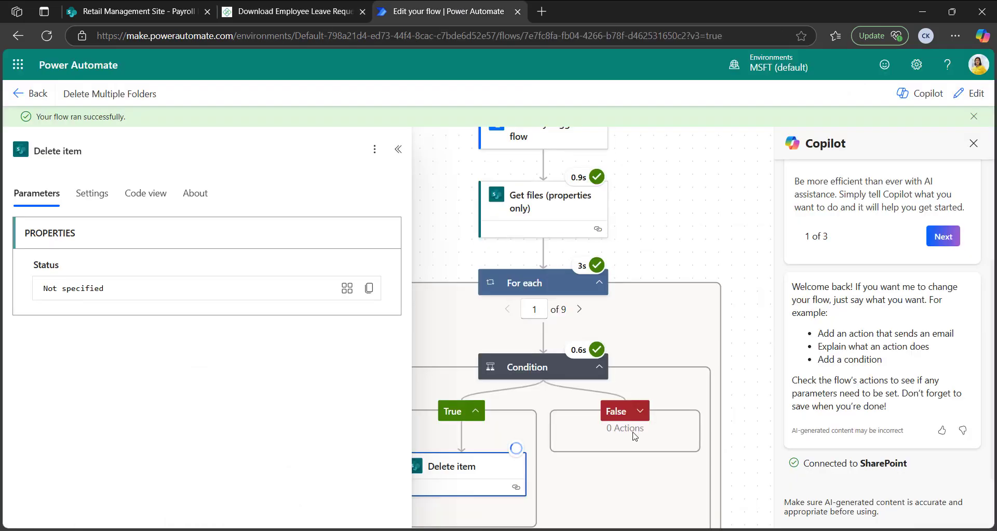
scroll(456, 291, "up", 2)
scroll(455, 287, "down", 3)
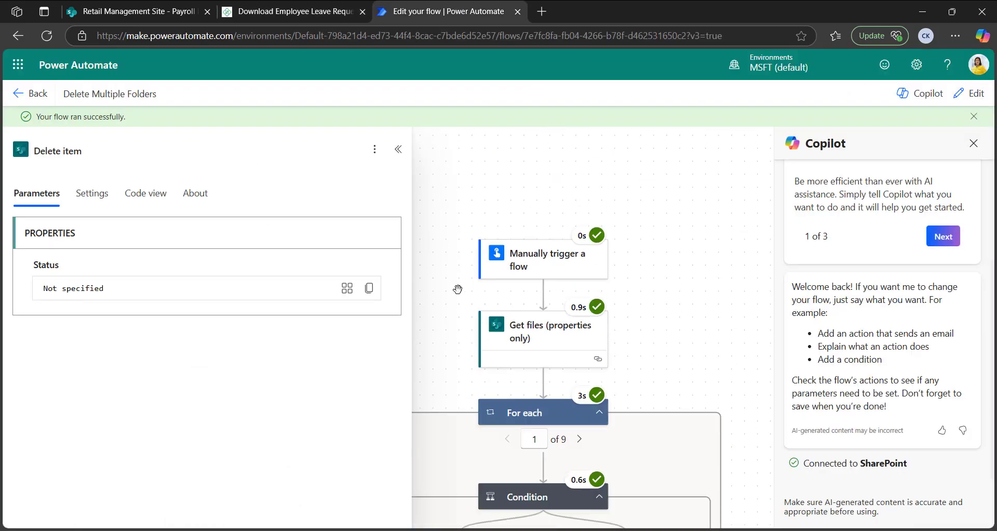
Switch to the SharePoint Payroll Records library and check the contents of the Finance, HR and Marketing folders
left_click(119, 15)
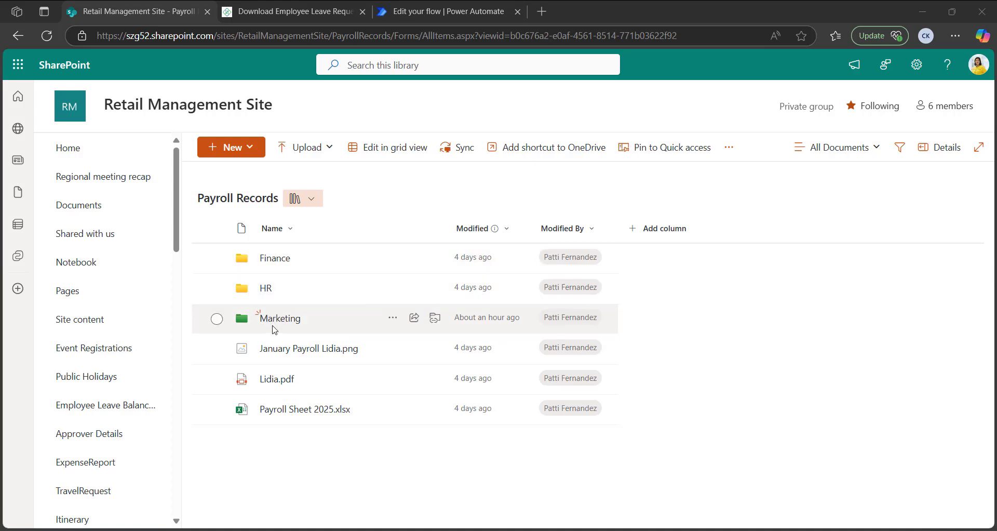
left_click(269, 260)
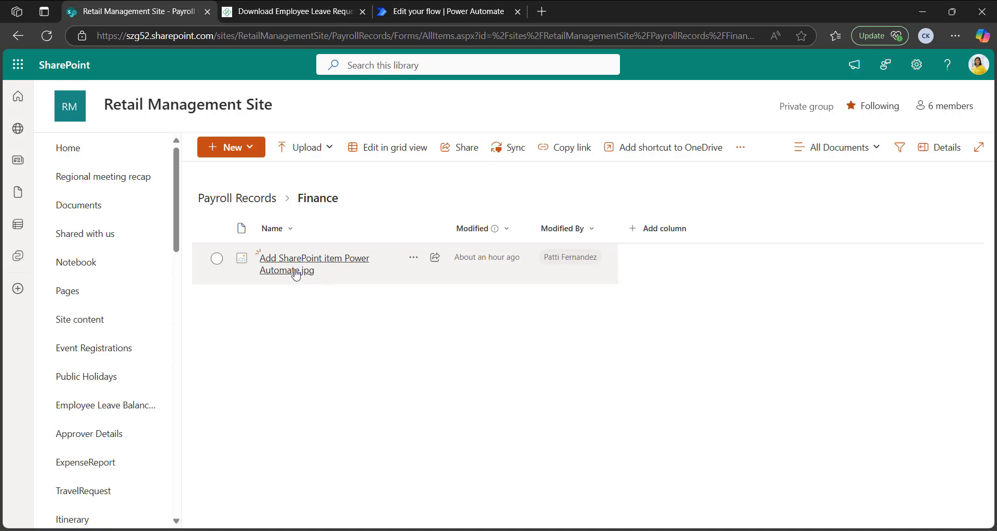
left_click(235, 200)
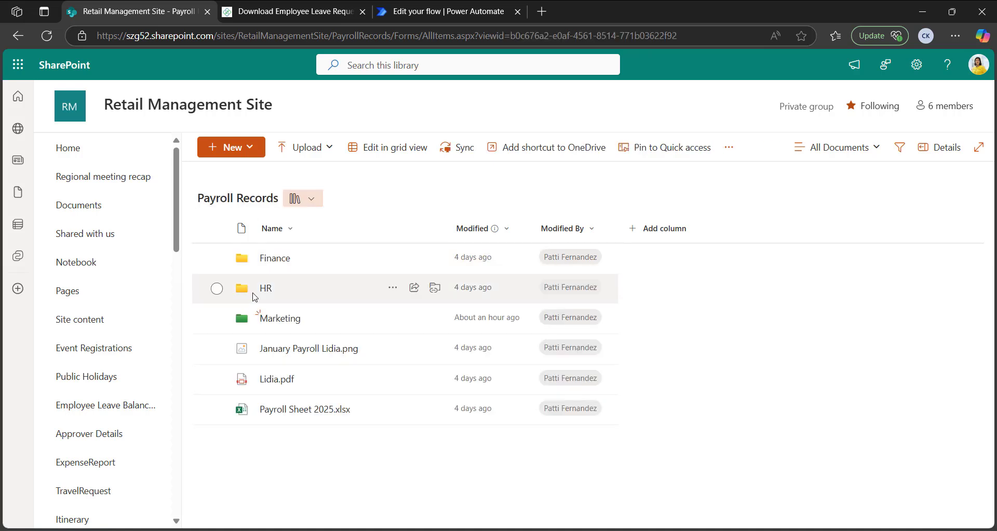
left_click(254, 295)
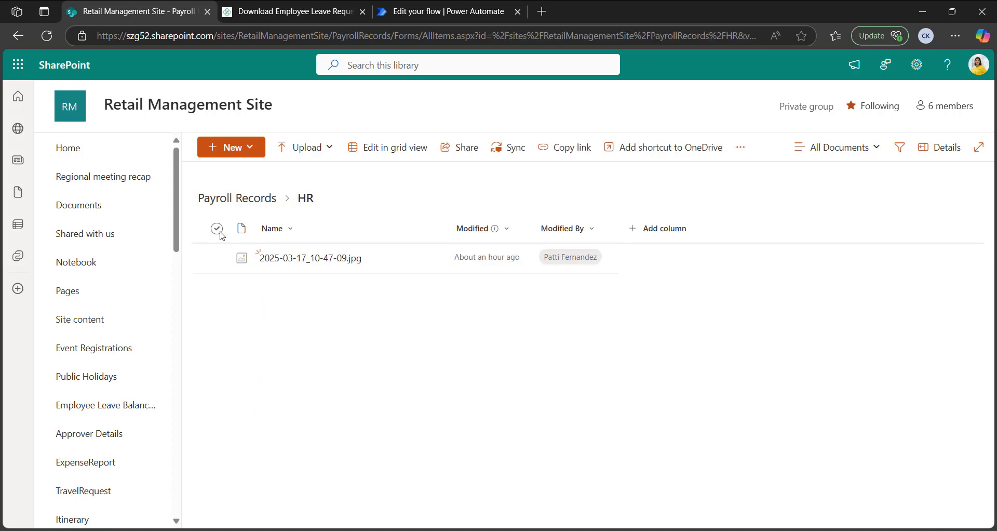
left_click(231, 200)
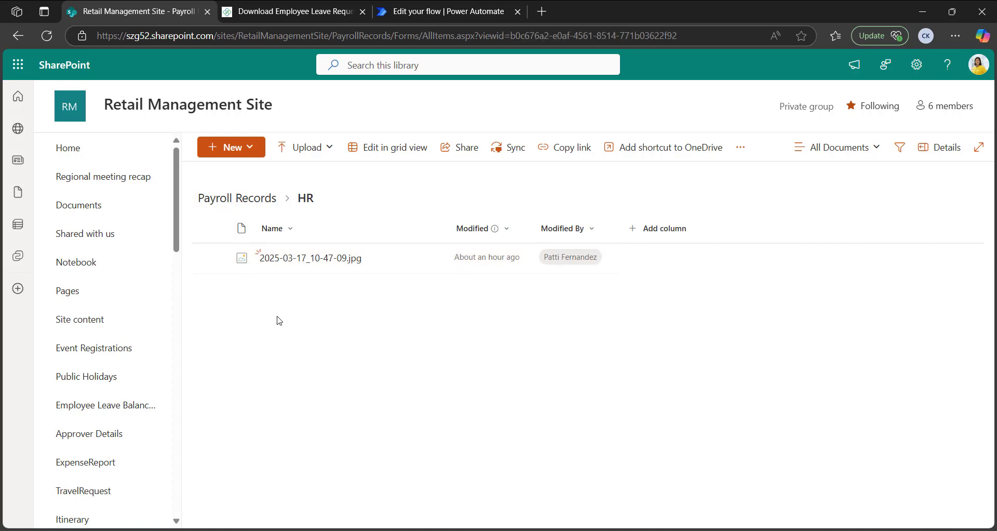
left_click(274, 319)
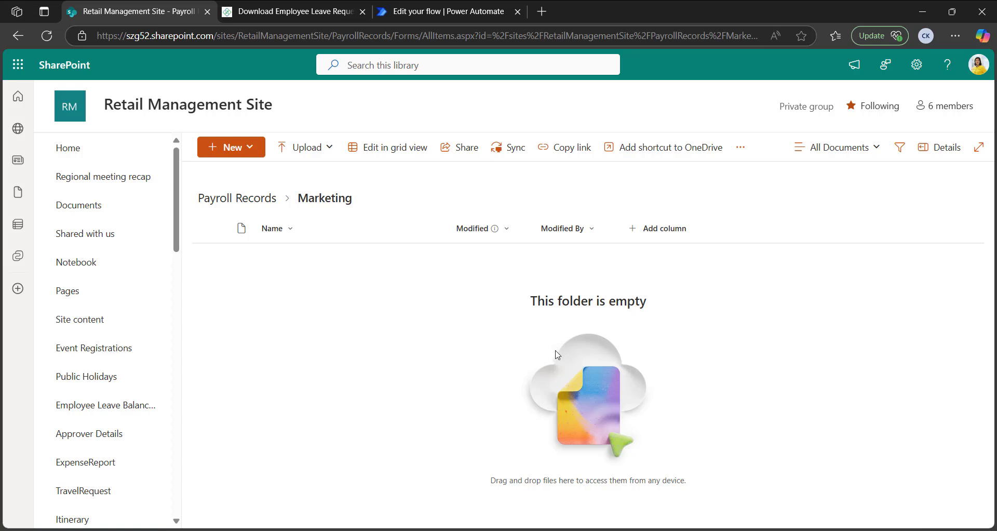
left_click(242, 204)
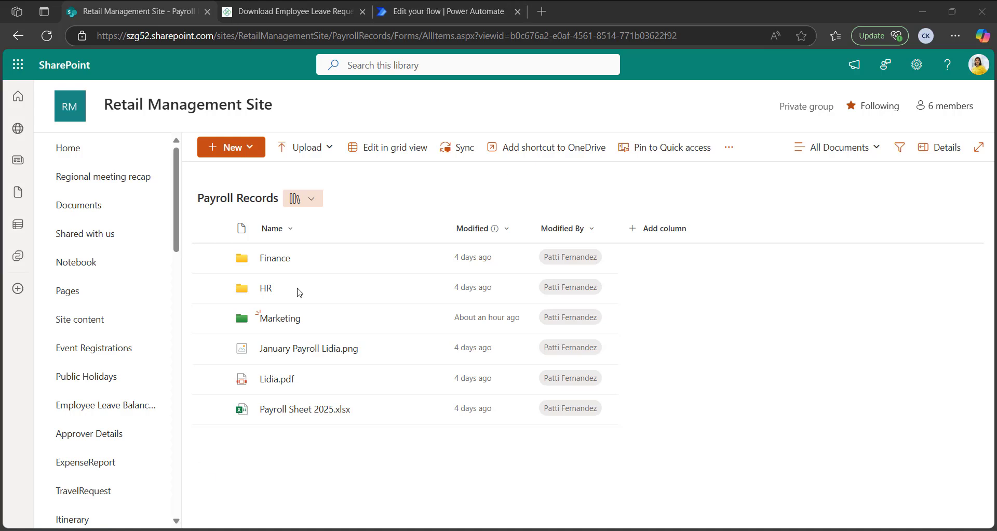
Switch to the Delete Empty SharePoint Folders flow and view the Site Address choices of the GetFolders action
left_click(452, 10)
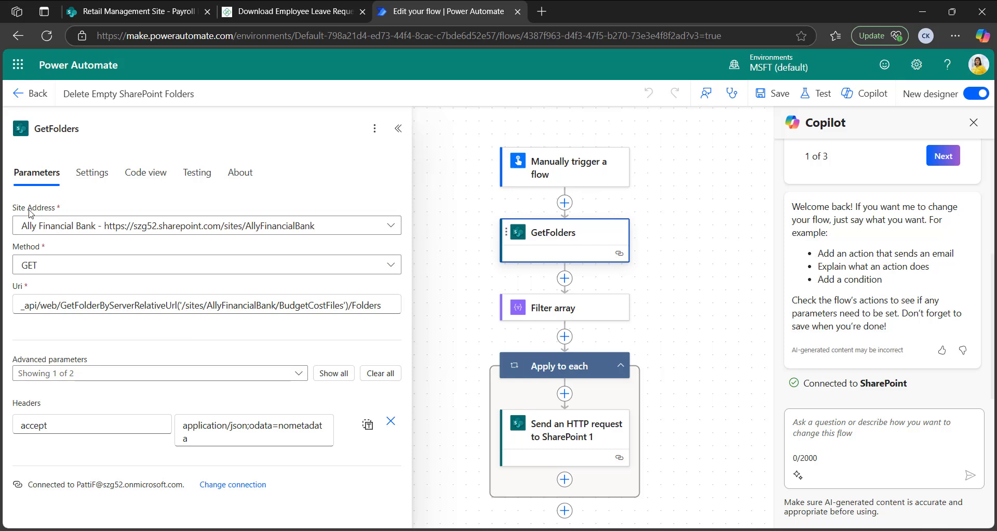
left_click(391, 225)
key("Escape")
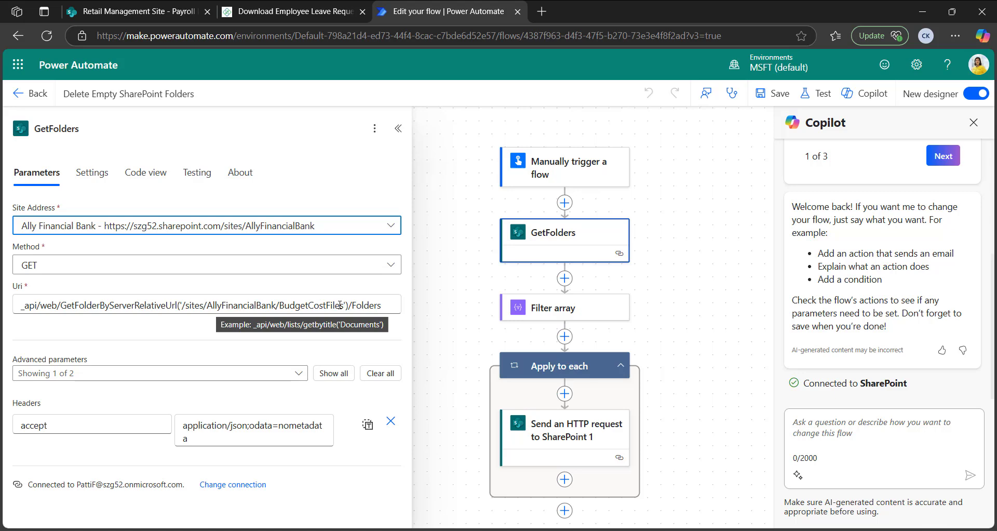
Copy RetailManagementSite from the SharePoint library's URL and use it to replace the site name in the GetFolders Uri
left_click(157, 16)
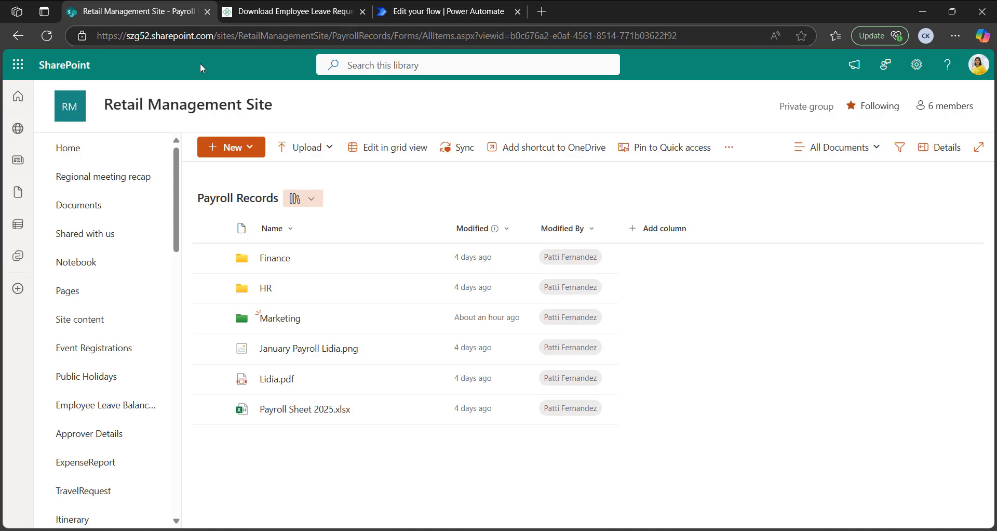
double_click(283, 36)
key("ctrl+c")
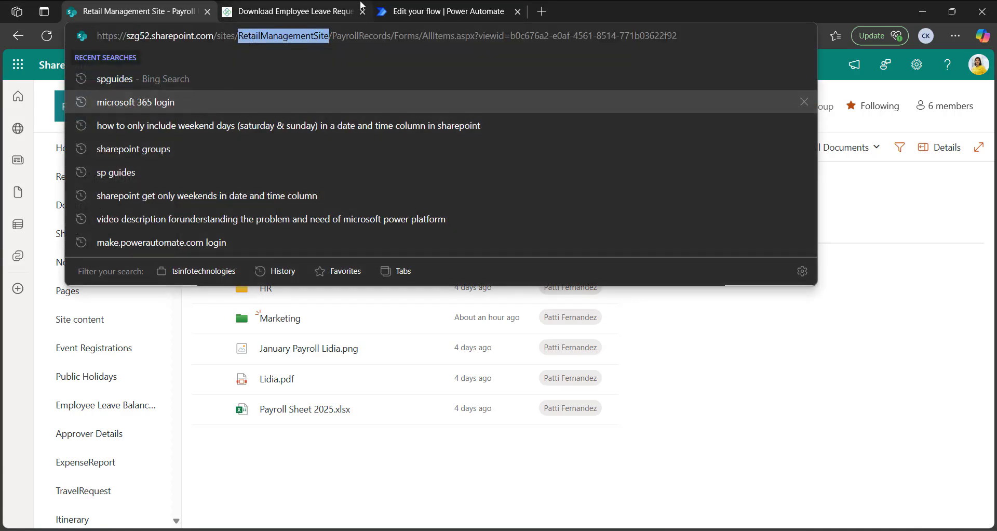
left_click(482, 14)
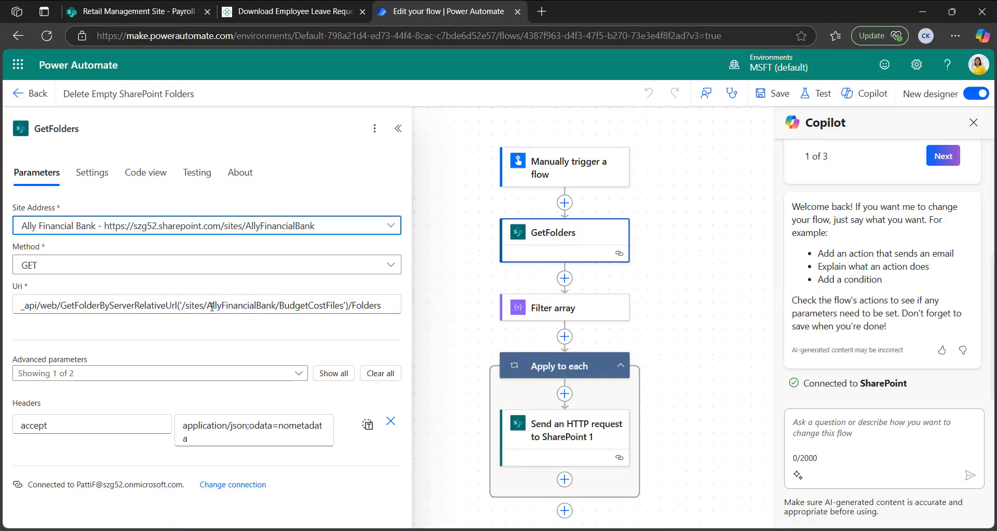
left_click_drag(207, 303, 279, 300)
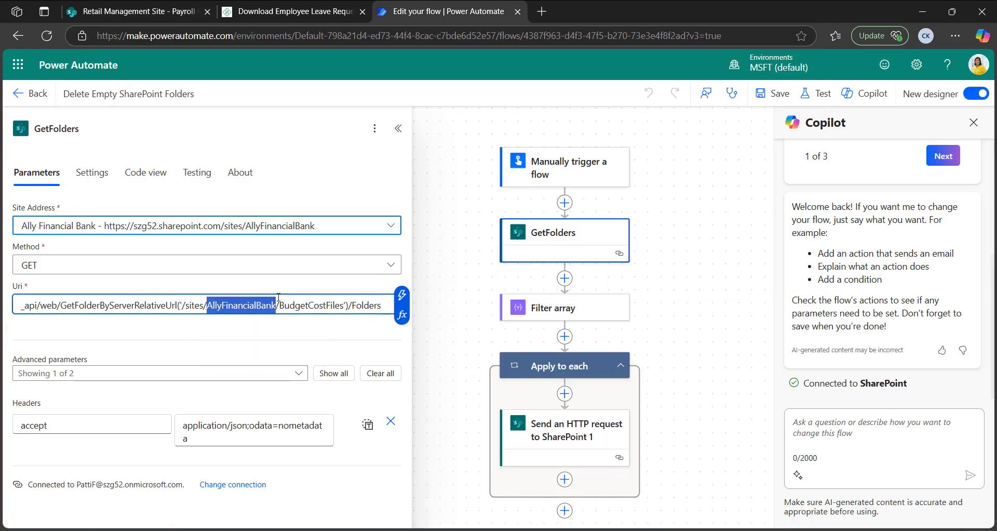
key("ctrl+v")
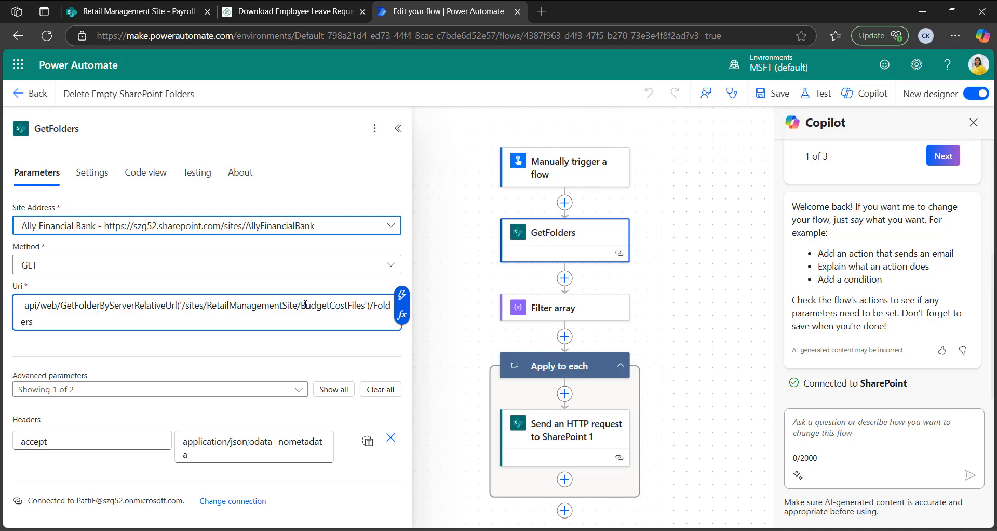
Copy PayrollRecords from the SharePoint library's URL and use it to replace the library name in the GetFolders Uri
left_click(130, 11)
left_click_drag(333, 35, 392, 35)
key("ctrl+c")
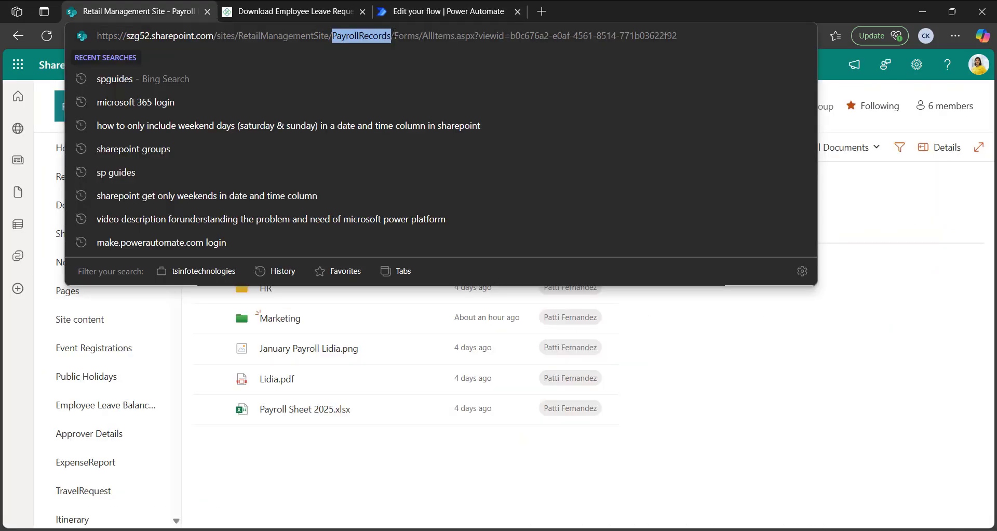
left_click(447, 11)
left_click(298, 311)
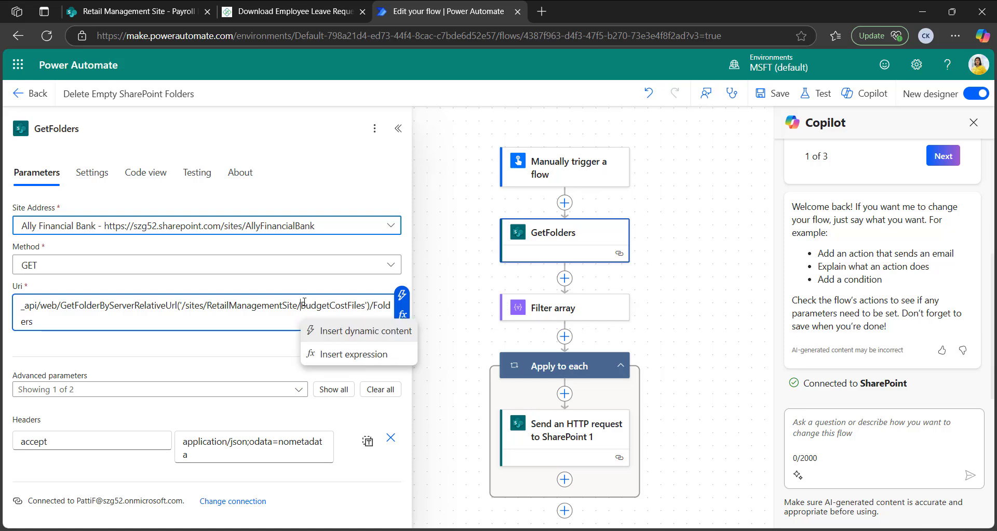
left_click_drag(301, 305, 366, 307)
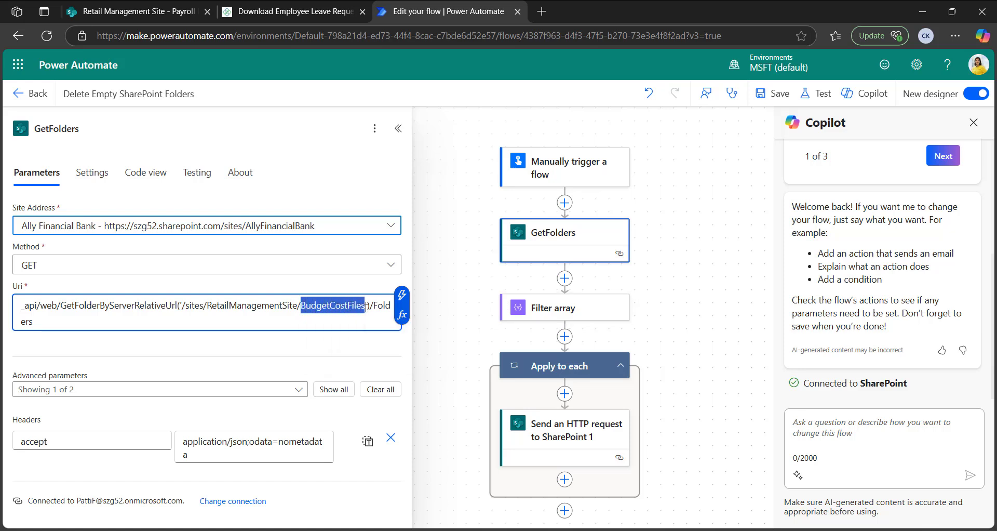
key("ctrl+v")
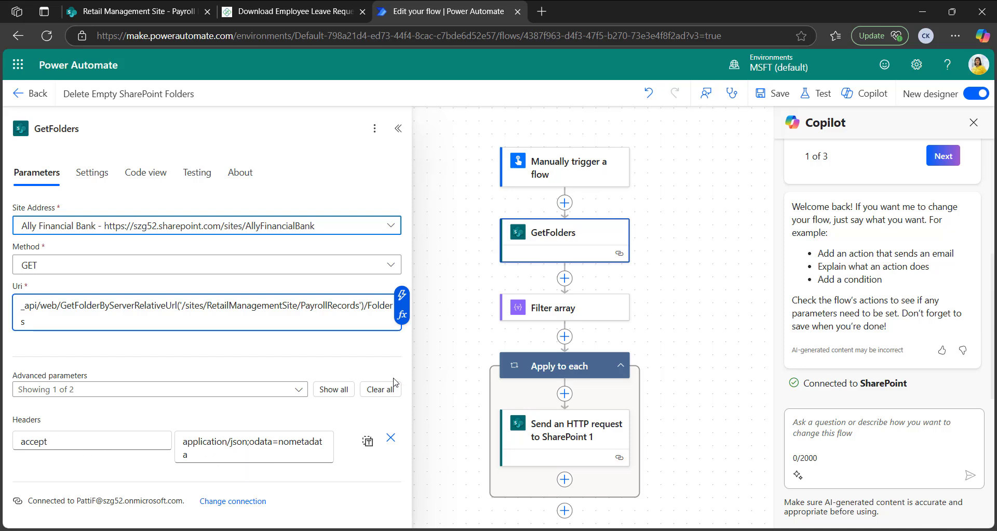
Replace the Filter array action's From content with the expression body('GetFolders')?['value'] and save the flow
left_click(565, 309)
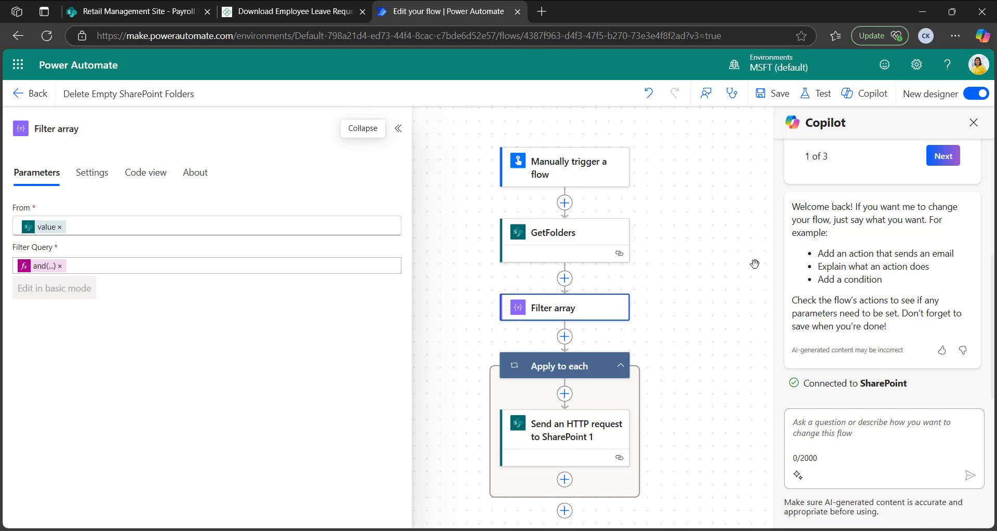
left_click(116, 222)
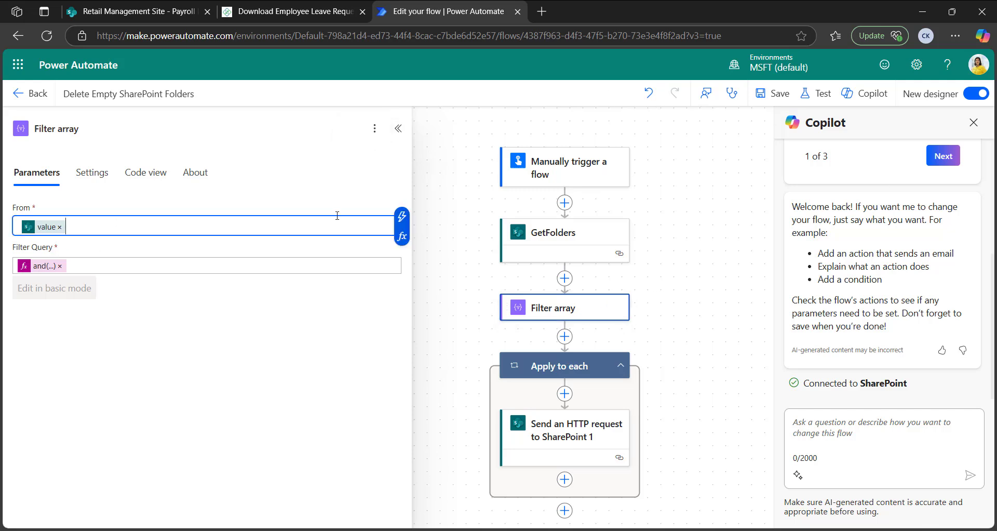
left_click(402, 216)
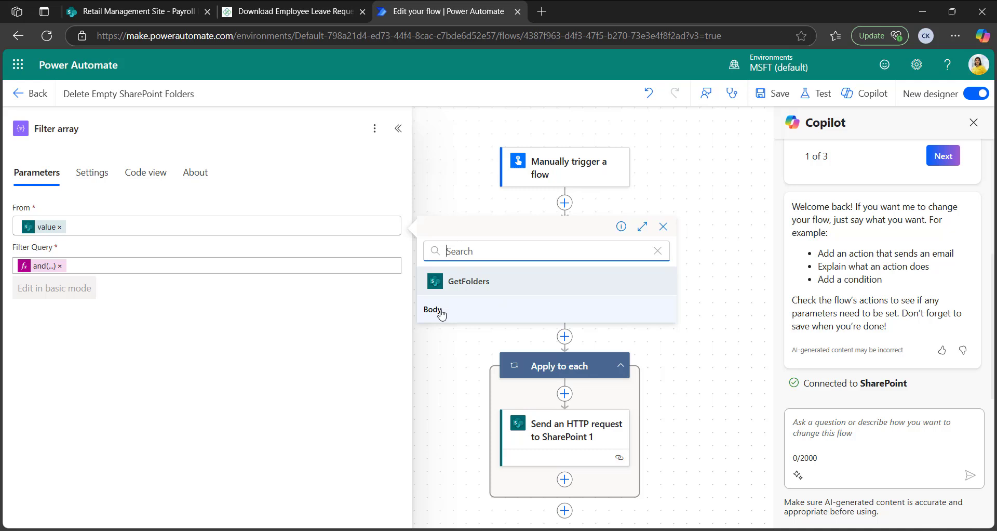
left_click(375, 227)
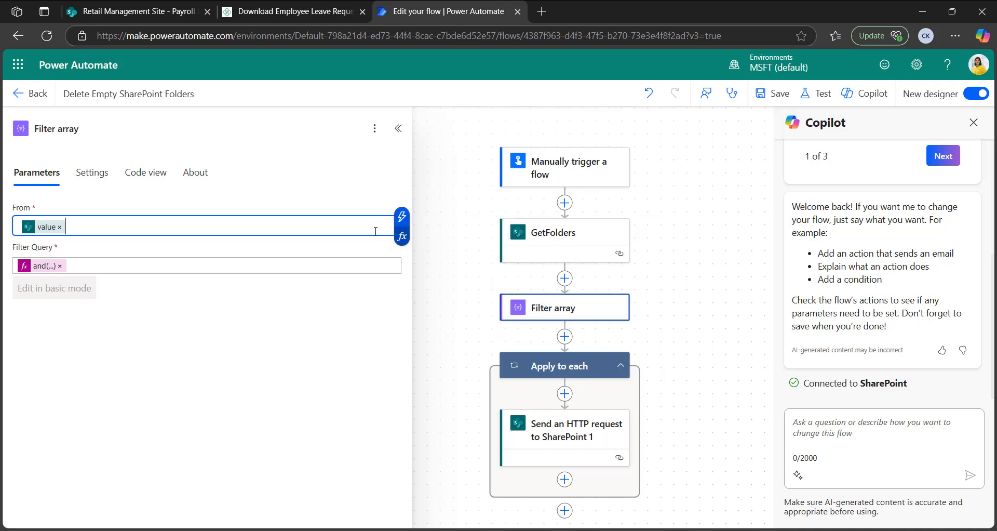
left_click(403, 237)
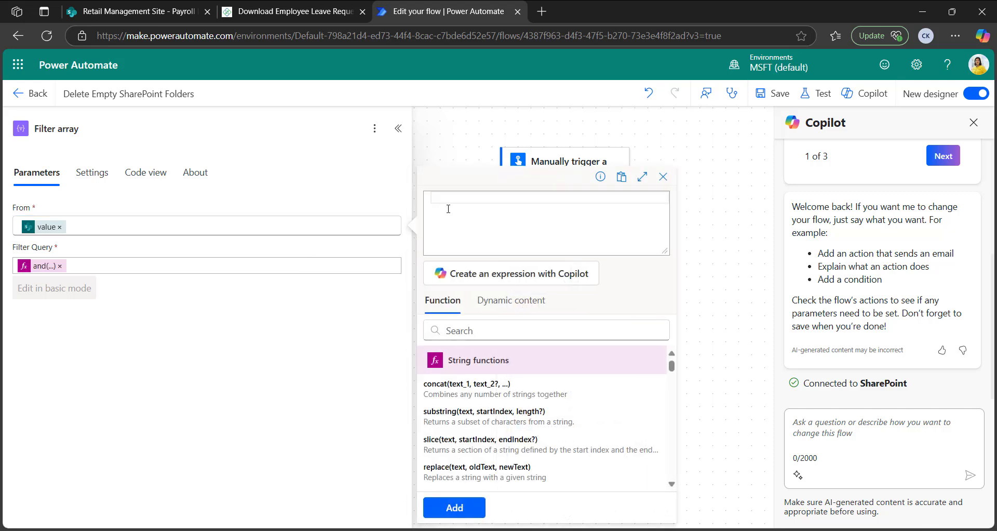
left_click(486, 297)
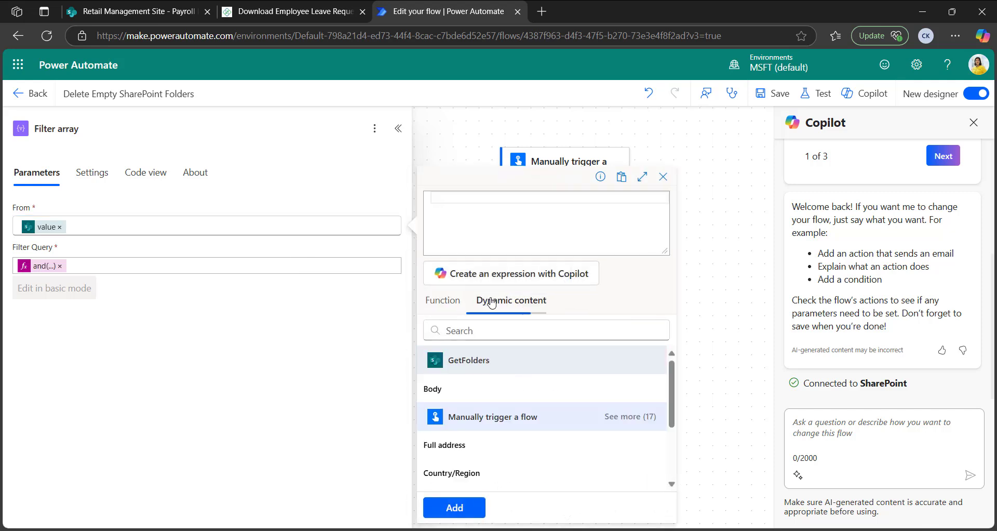
left_click(444, 393)
type("?")
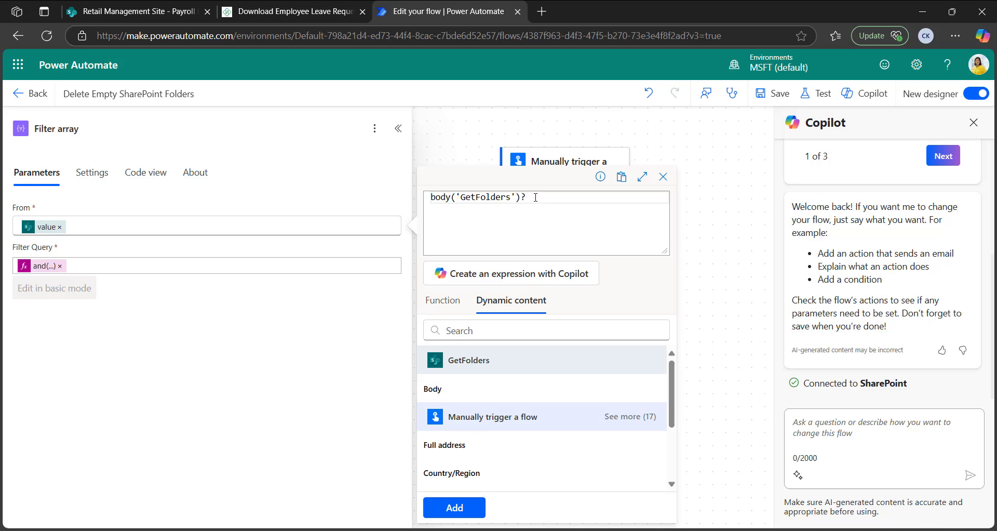
type("['value")
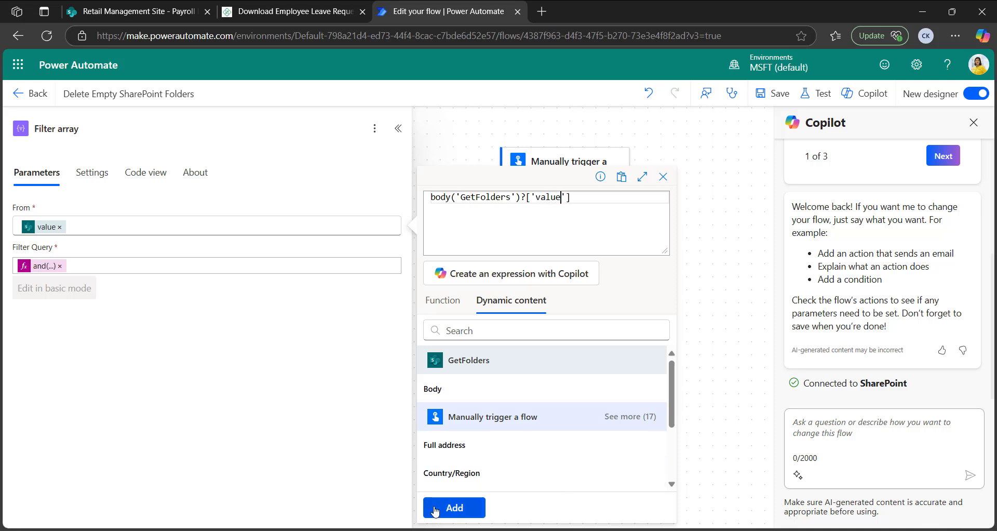
left_click(453, 506)
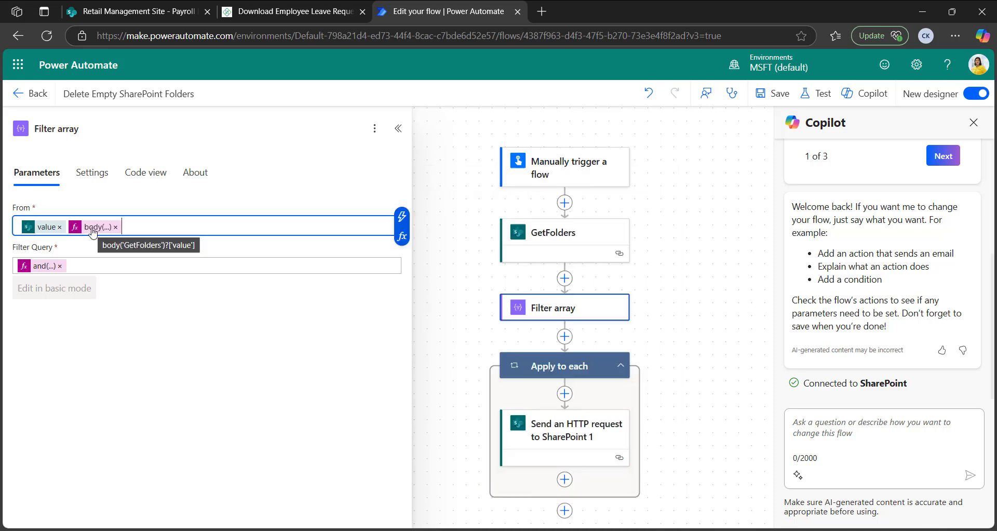
left_click(59, 227)
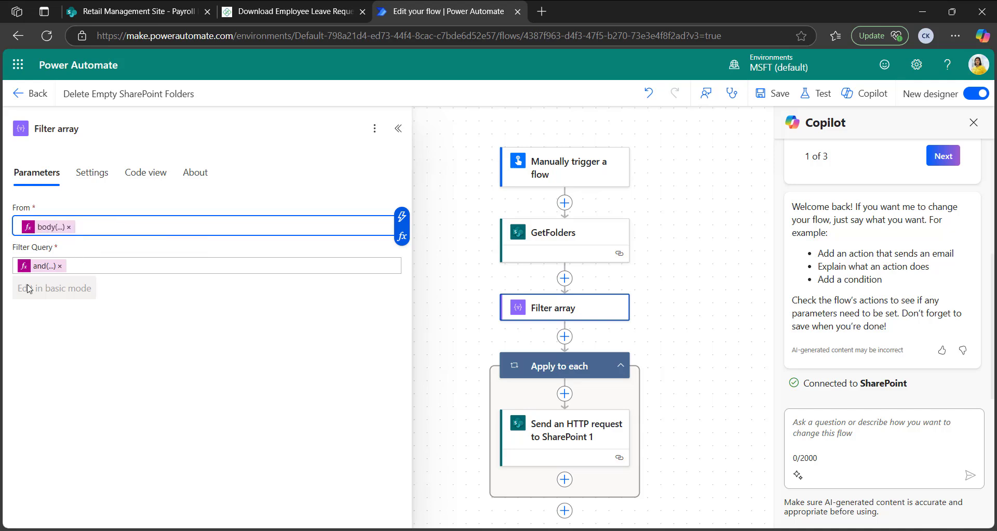
left_click(779, 94)
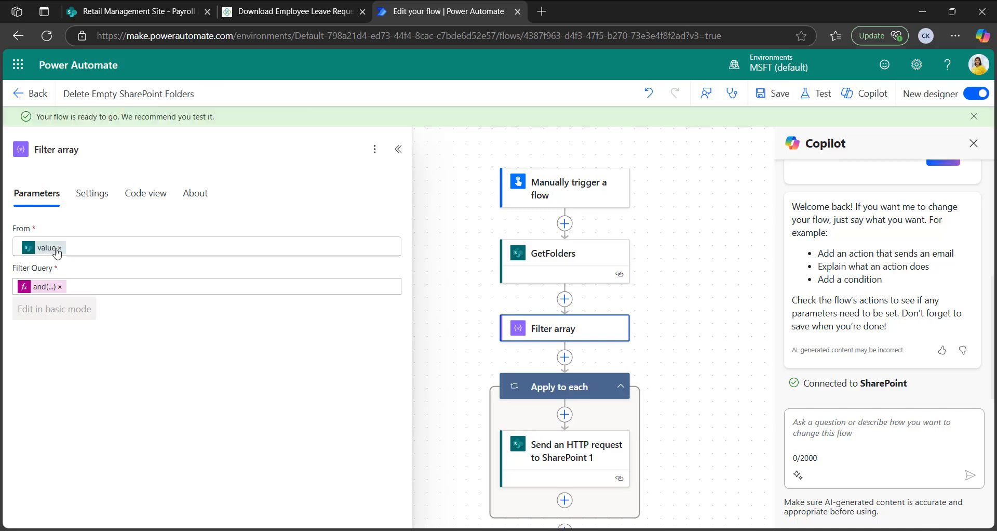
Inspect the and() expression in the Filter array action's Filter Query and reapply it
left_click(89, 287)
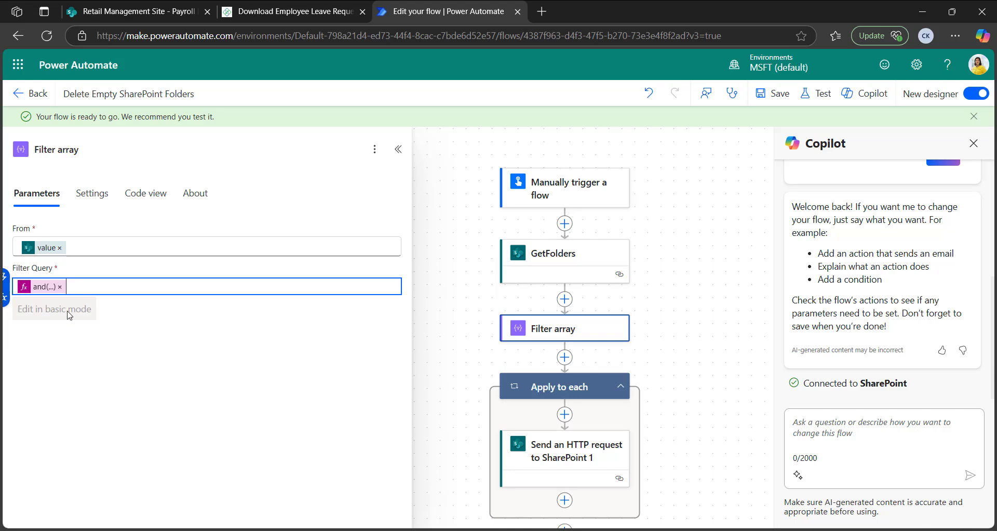
left_click(44, 287)
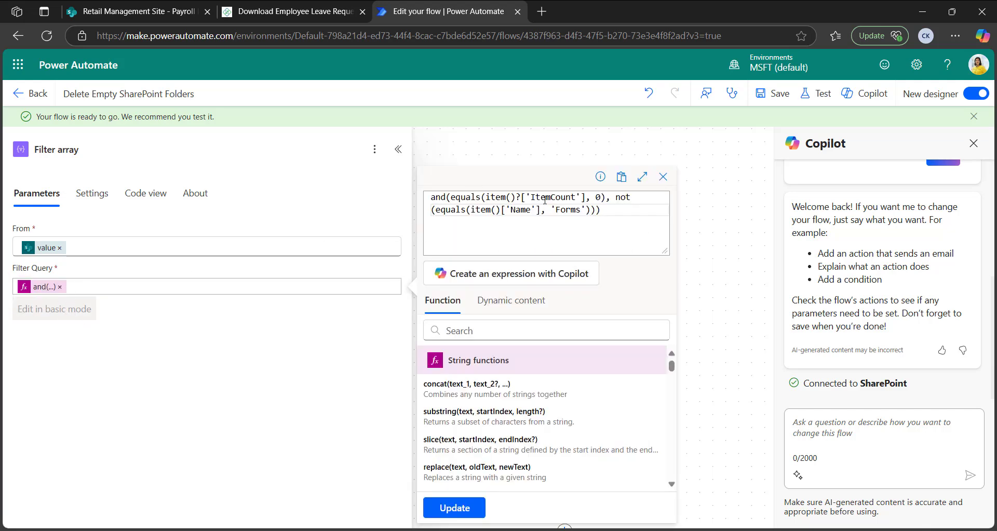
left_click(467, 514)
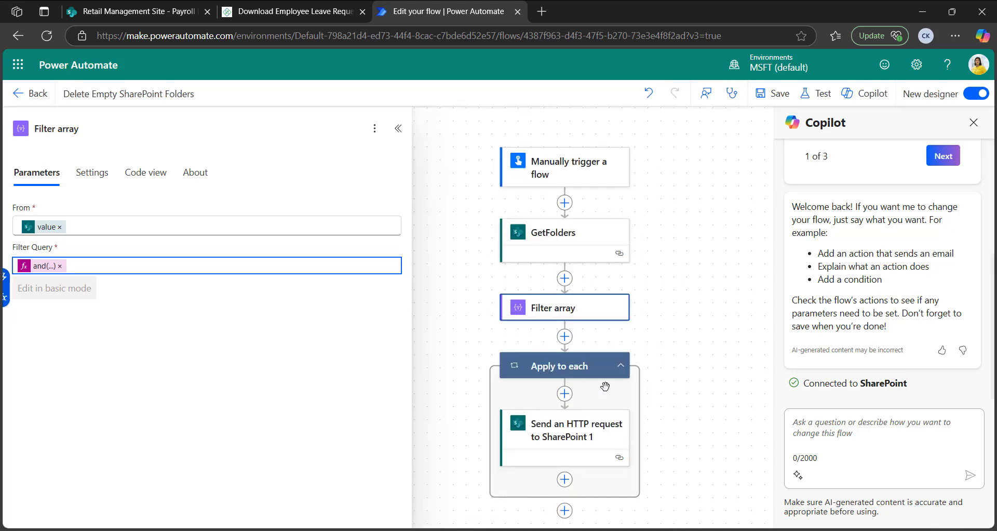
Replace the site and library path in the Uri of Send an HTTP request to SharePoint 1 with RetailManagementSite/PayrollRecords
scroll(575, 382, "down", 1)
left_click(574, 381)
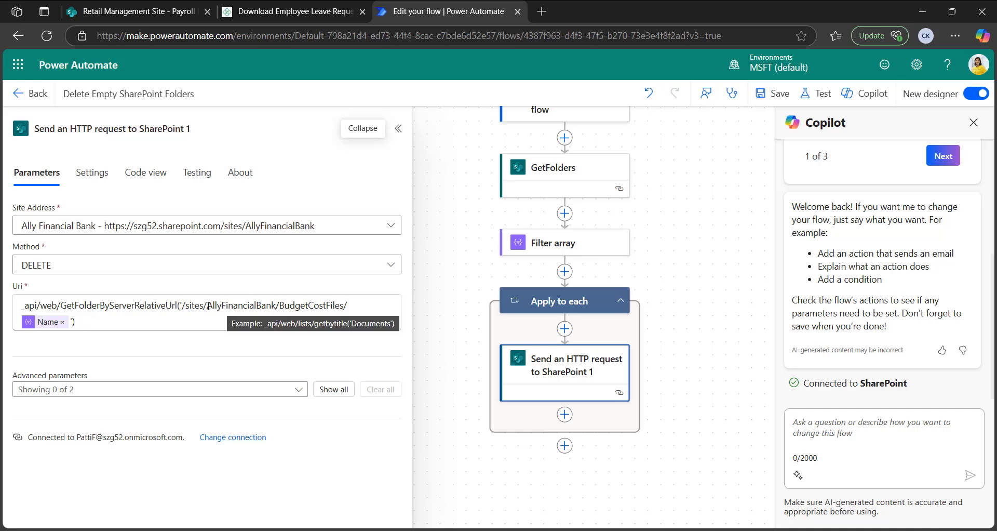
left_click_drag(207, 305, 347, 307)
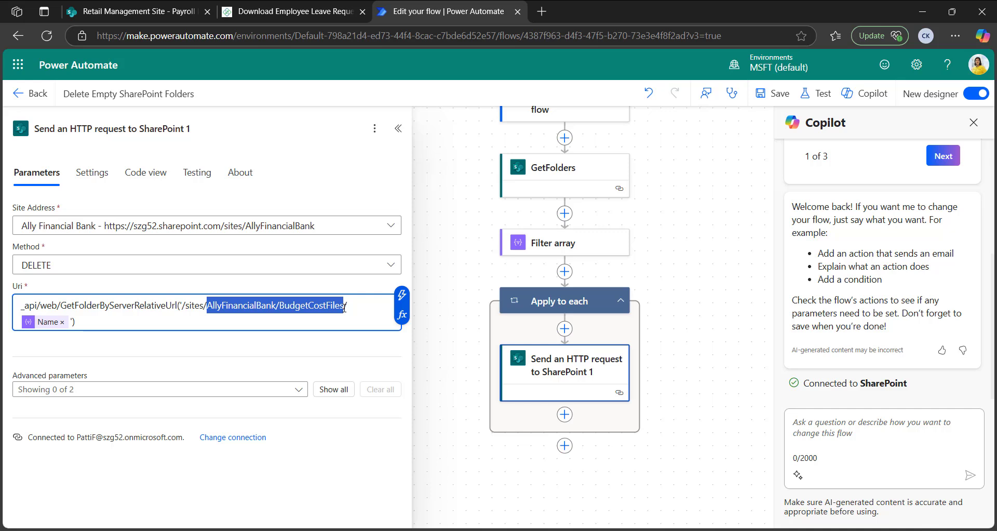
type("RetailManagementSite/PayrollRecords/")
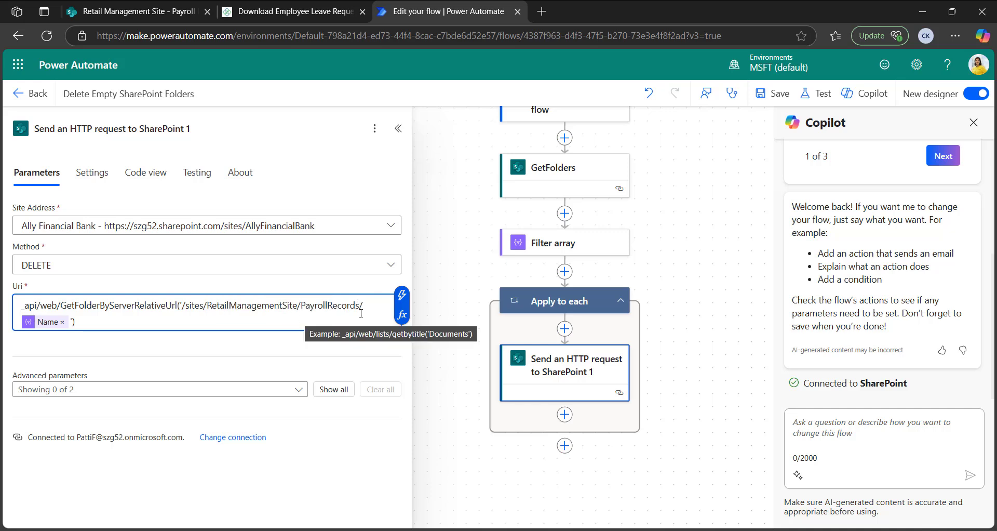
Build the folder name in the DELETE request's Uri from the Apply to each current item, using the expression items('Apply_to_each')?['Name']
left_click(37, 322)
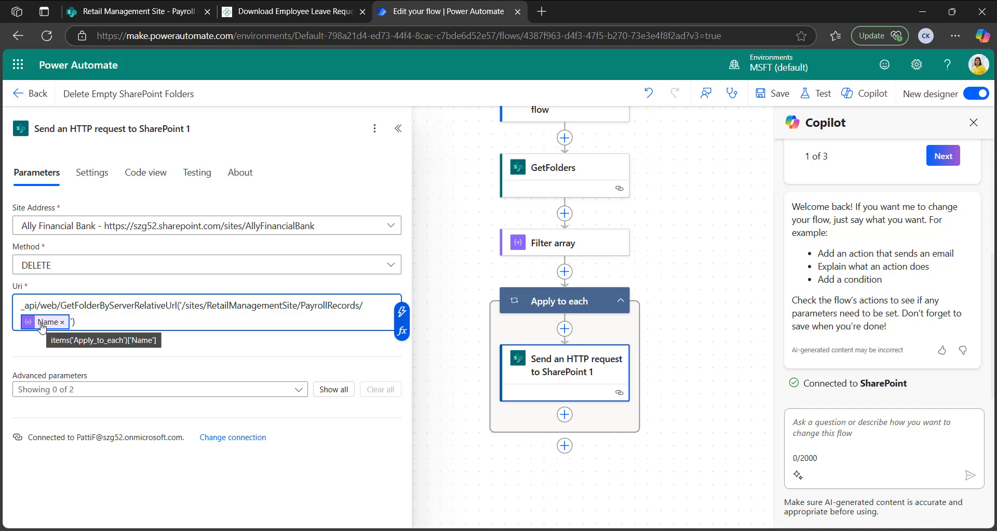
left_click(401, 311)
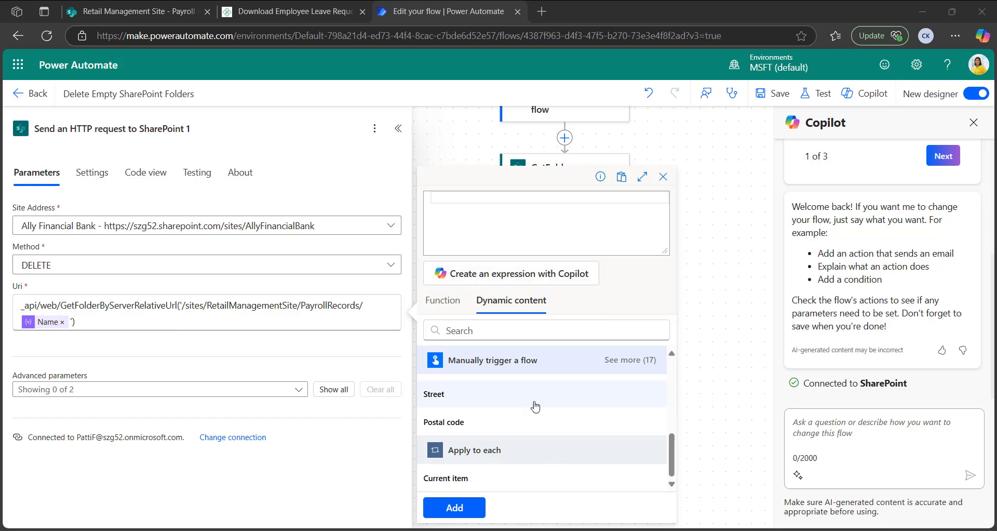
scroll(525, 407, "up", 1)
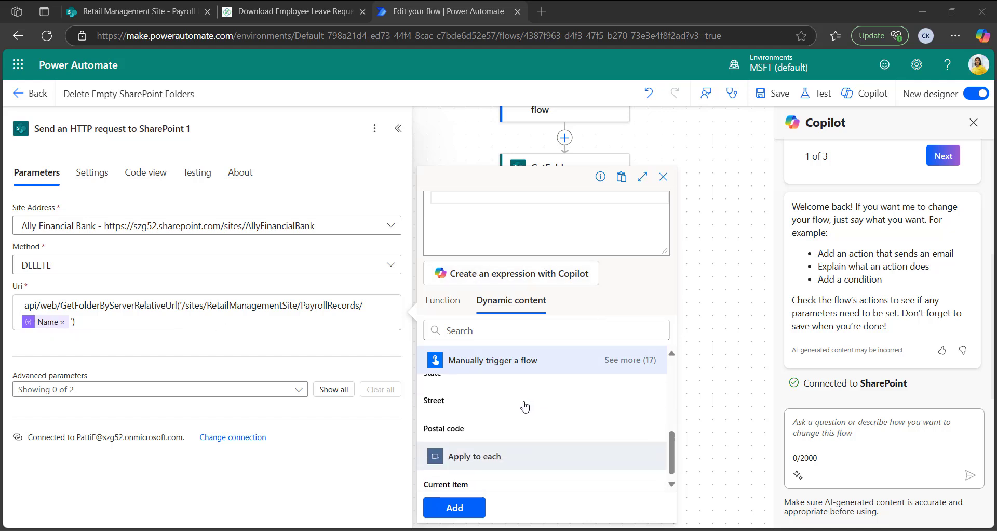
left_click(452, 478)
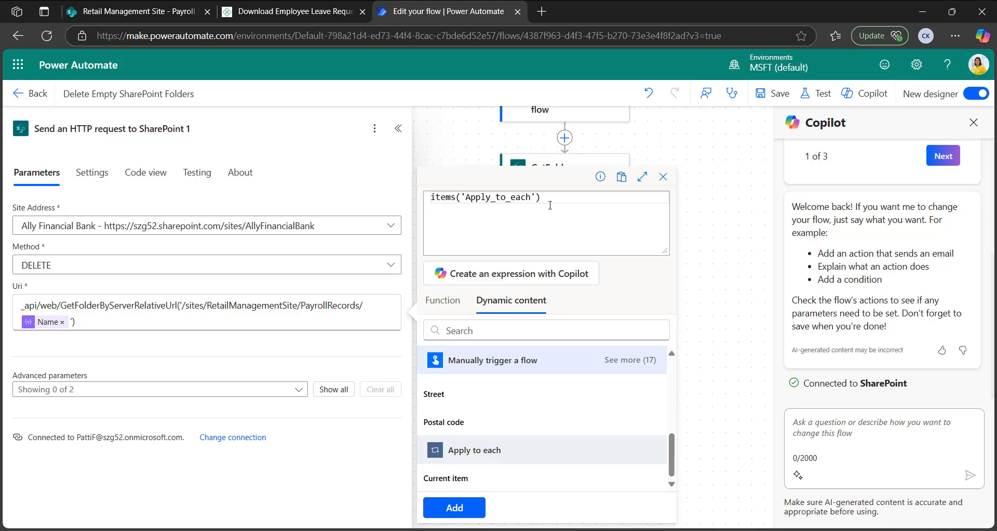
type("?['")
key("Caps_Lock")
type("N")
key("Caps_Lock")
type("ame")
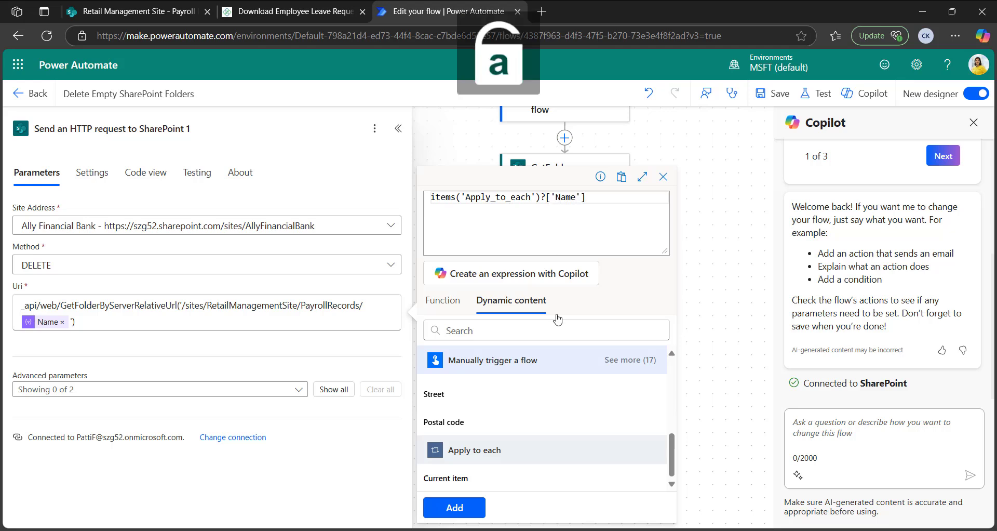
left_click(463, 507)
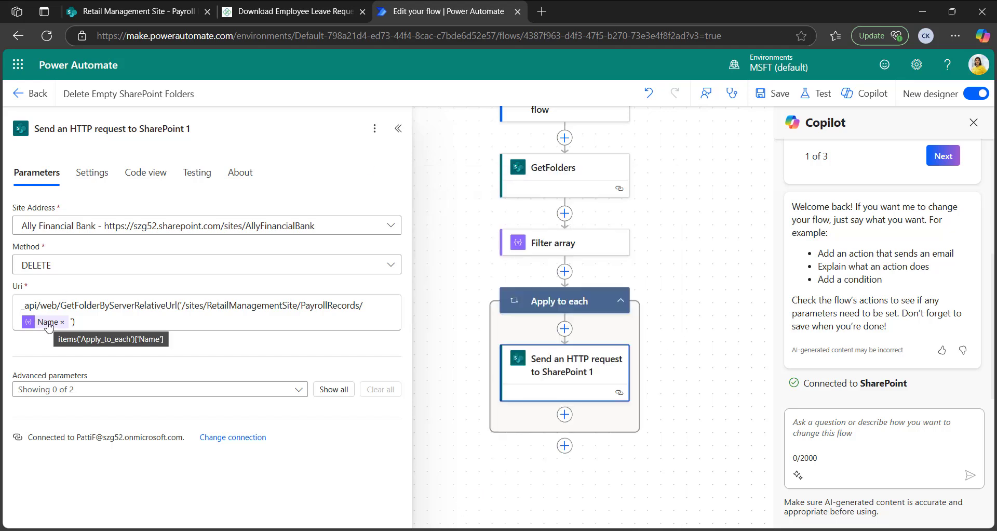
Save the Delete Empty SharePoint Folders flow and run a manual test of it
left_click(780, 95)
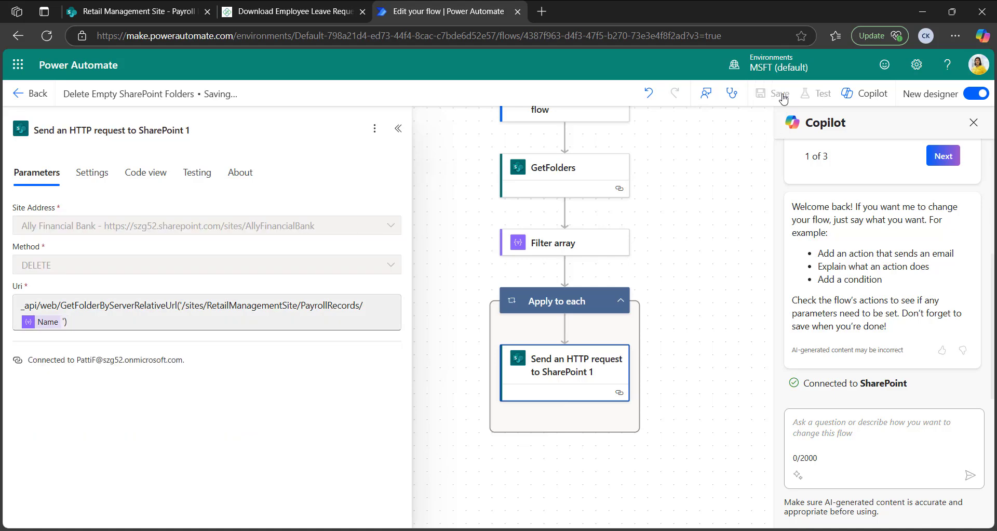
left_click(819, 94)
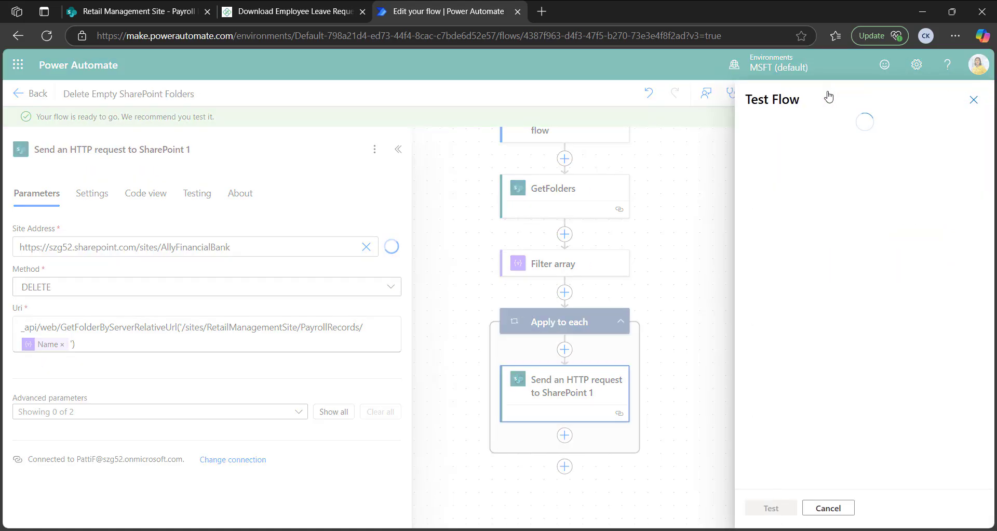
left_click(771, 508)
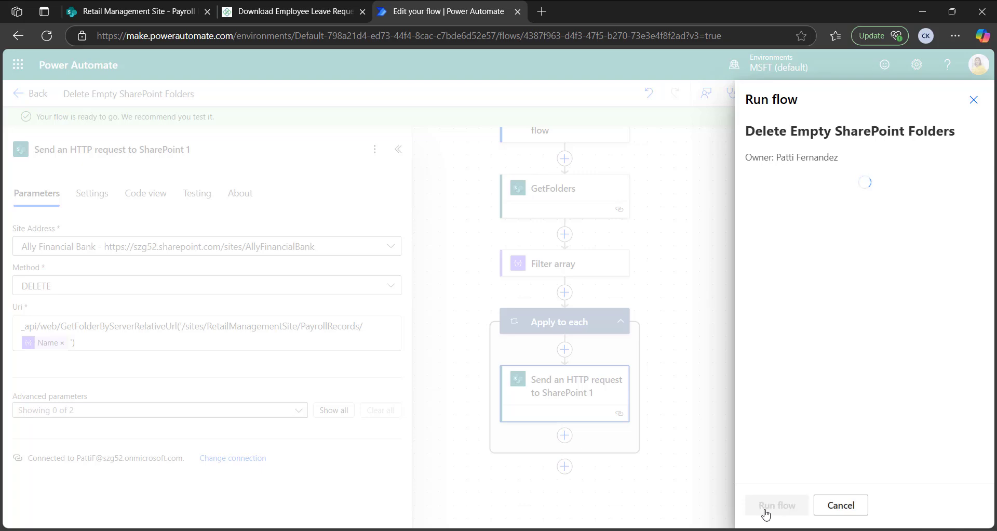
left_click(805, 510)
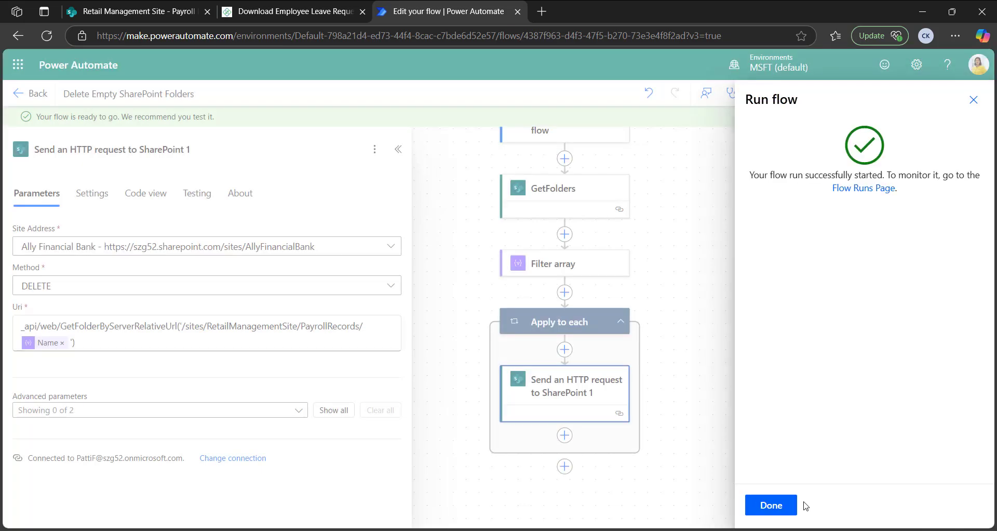
left_click(774, 504)
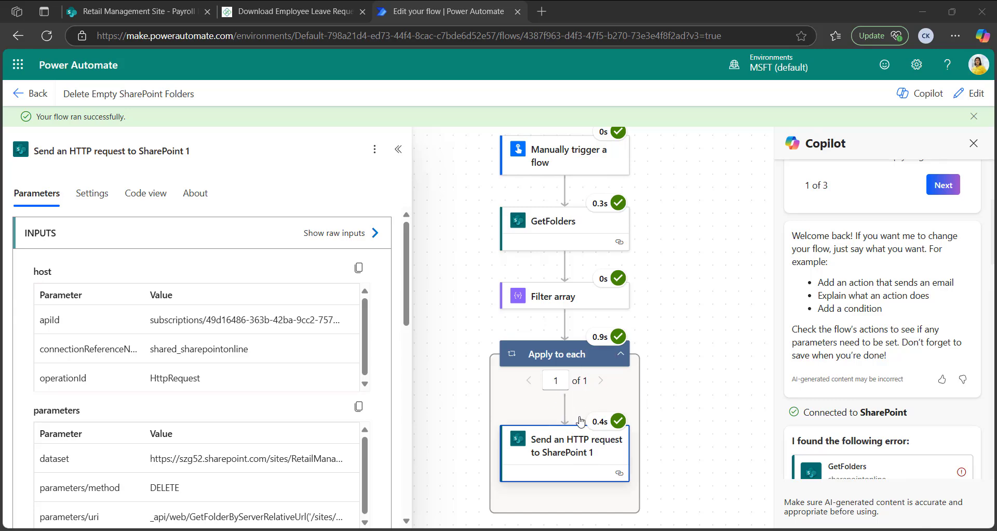
Switch to the SharePoint Payroll Records library and check the contents of the remaining Finance and HR folders
left_click(129, 10)
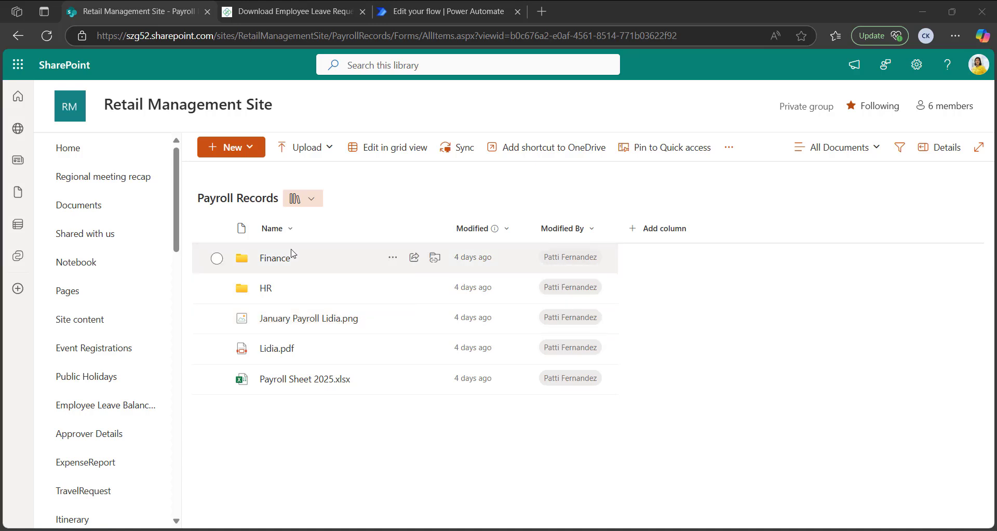
left_click(270, 261)
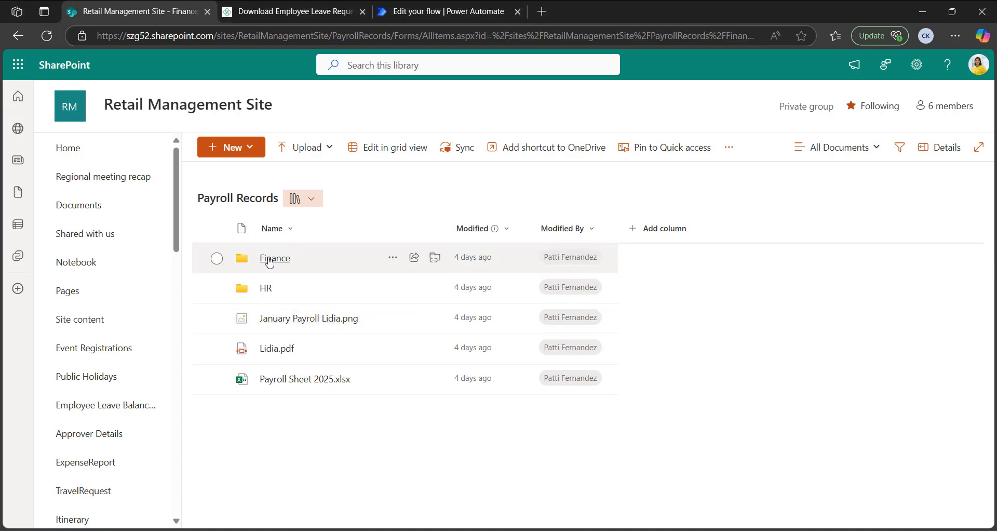
mouse_move(268, 262)
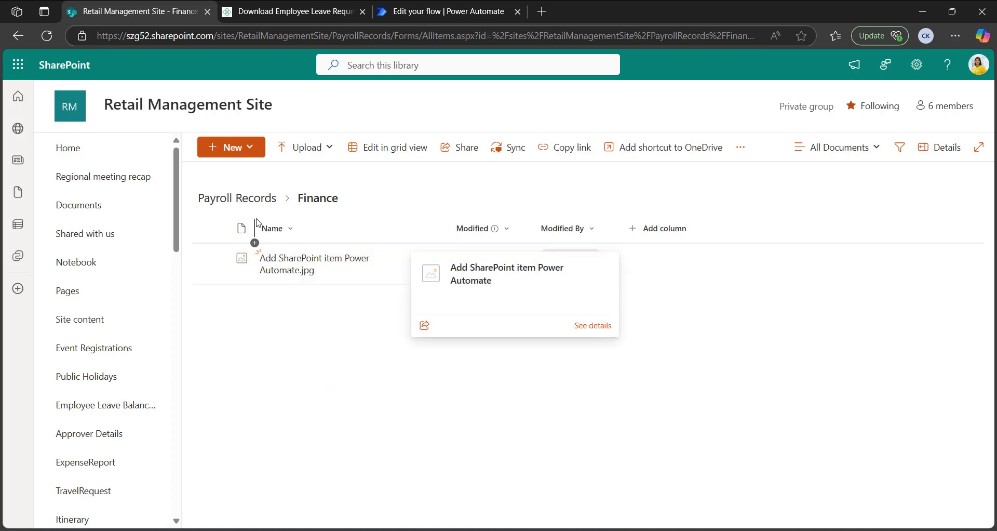
left_click(237, 198)
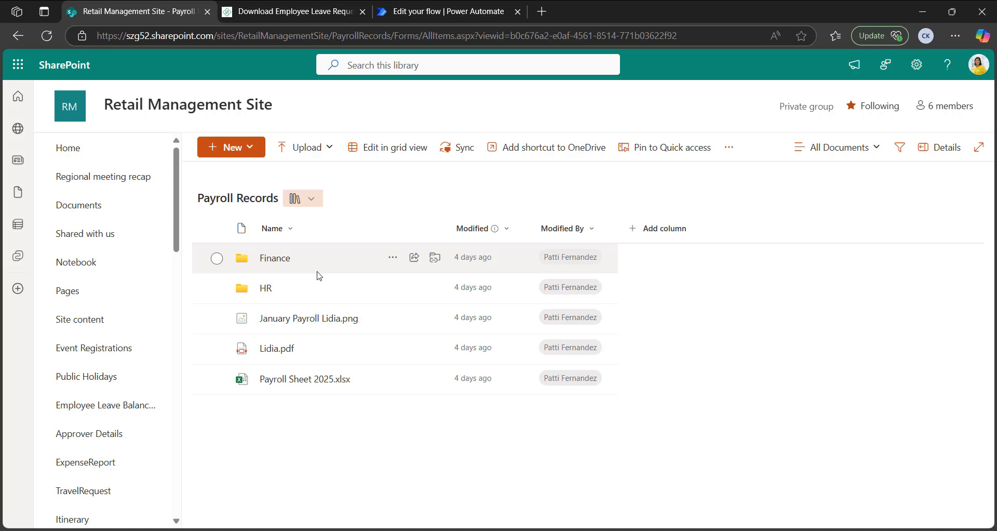
left_click(266, 288)
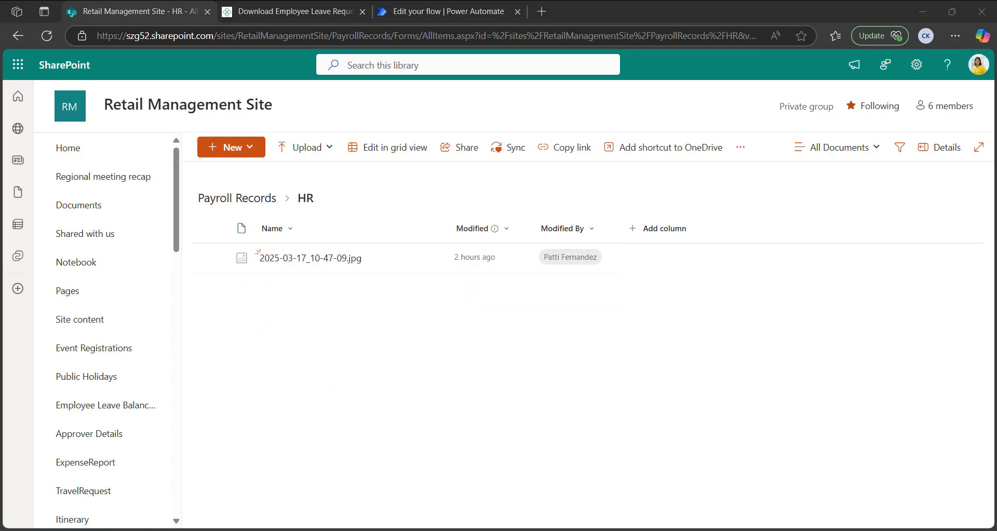